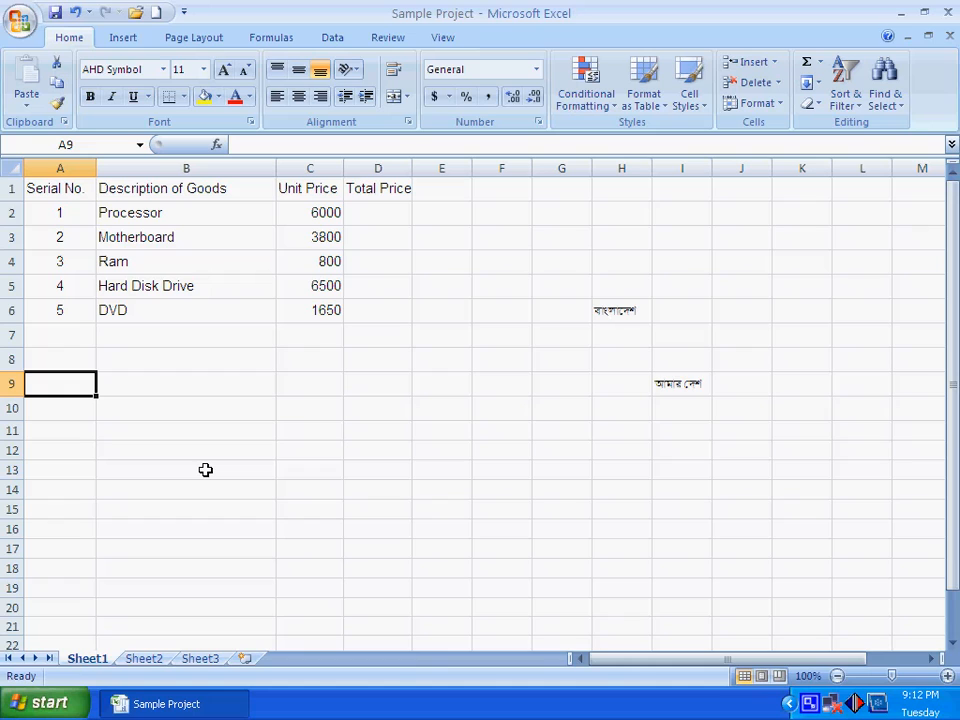
{"action": "left_click", "coordinate": [58, 188]}
{"action": "left_click", "coordinate": [230, 190]}
{"action": "left_click", "coordinate": [298, 189]}
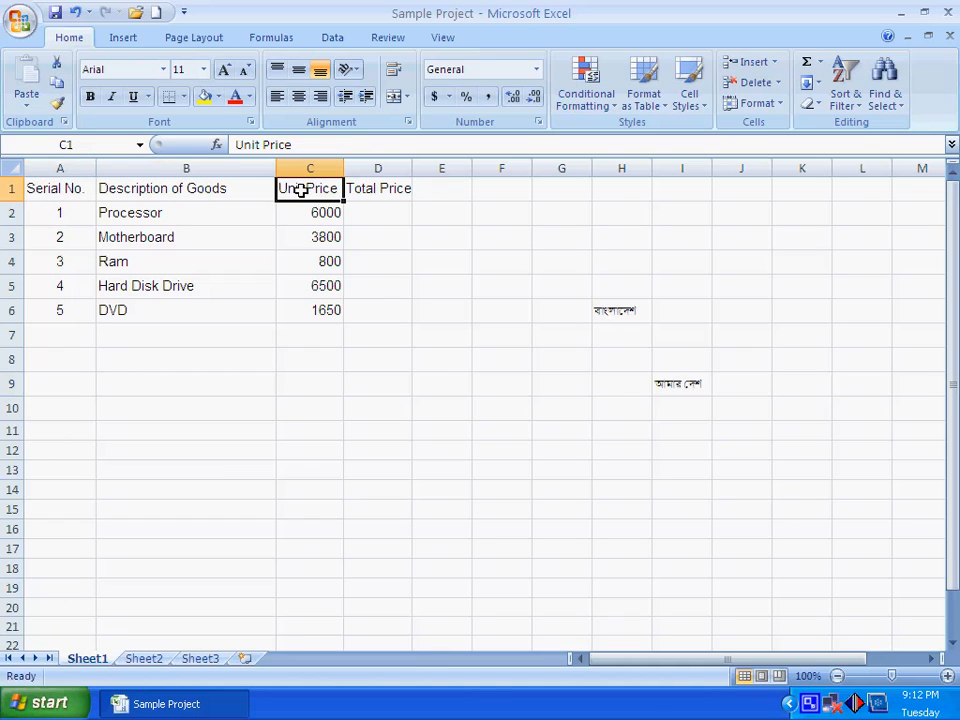
{"action": "left_click", "coordinate": [364, 186]}
Step: Set the font size of the Serial No. heading in A1 to 16, followed by 10
{"action": "left_click", "coordinate": [70, 188]}
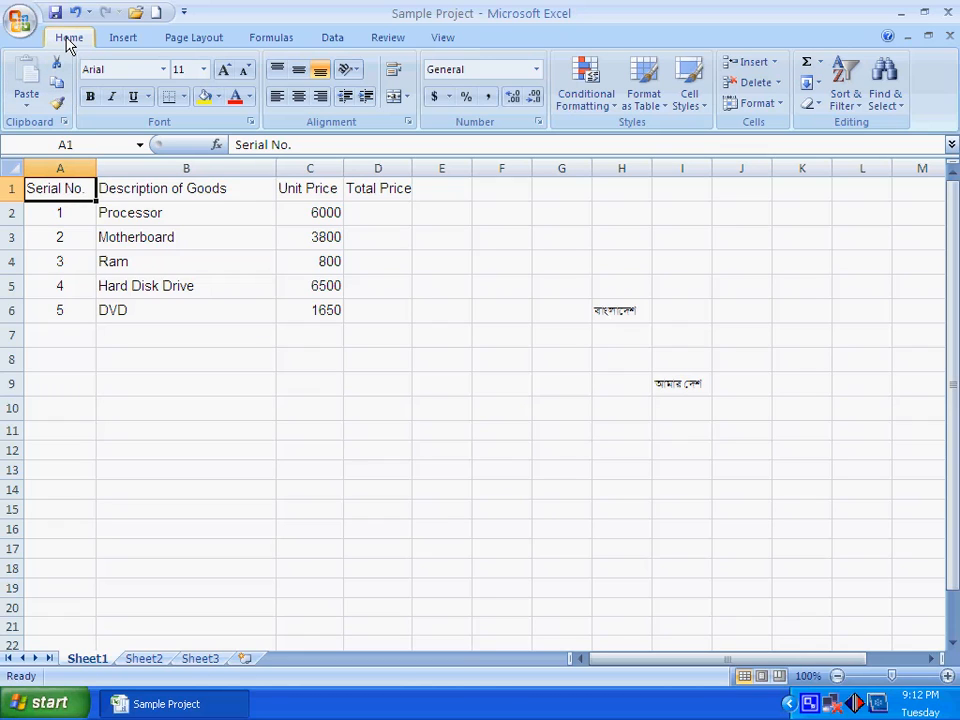
{"action": "left_click", "coordinate": [204, 70]}
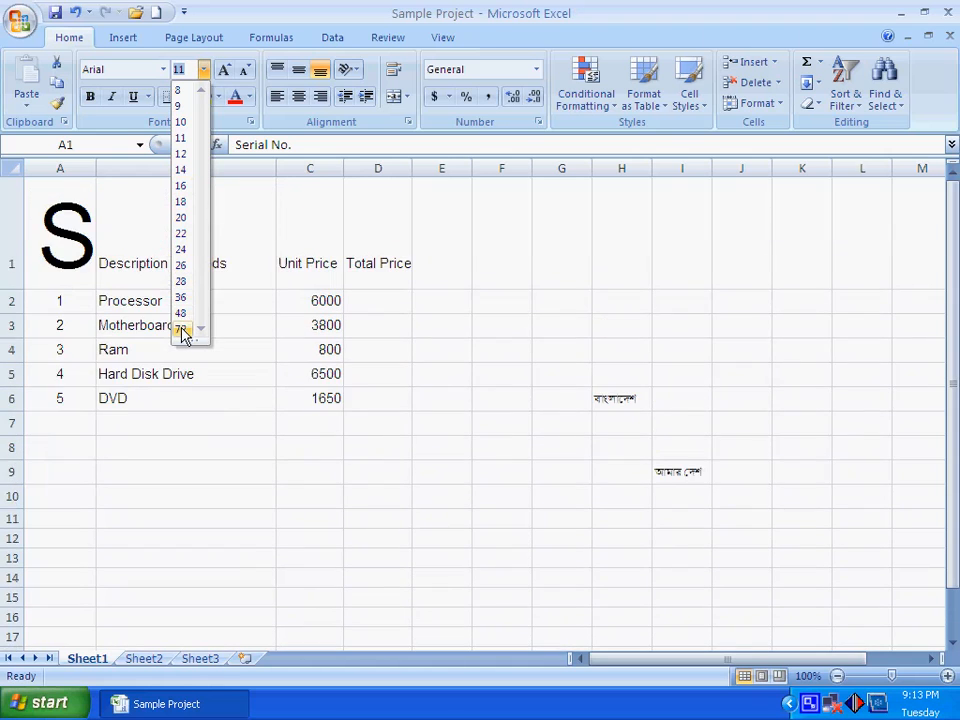
{"action": "left_click", "coordinate": [182, 186]}
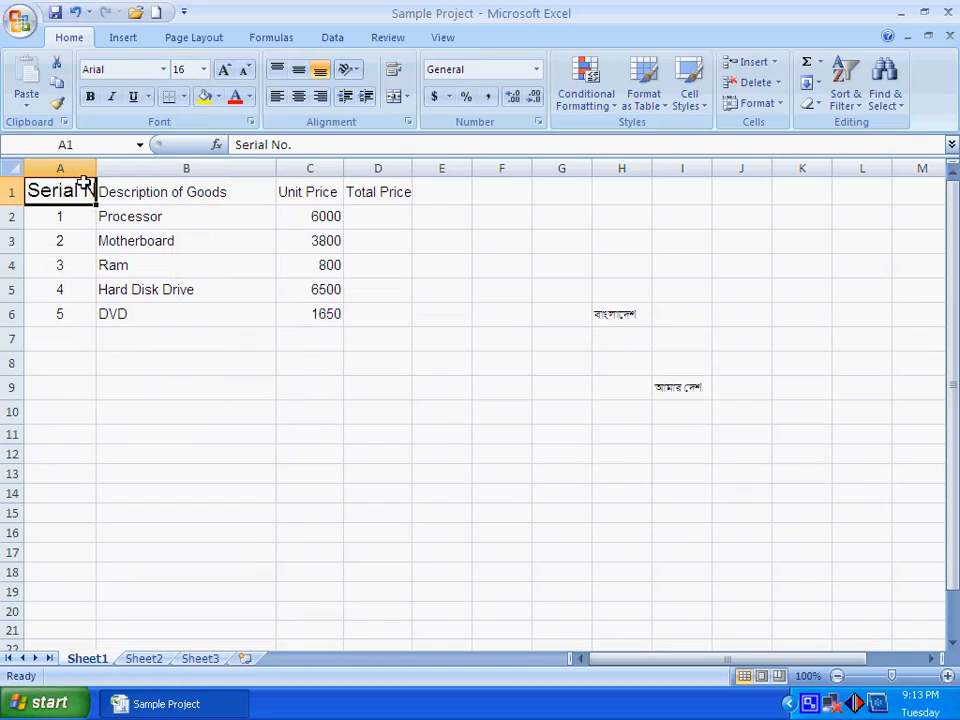
{"action": "left_click", "coordinate": [204, 70]}
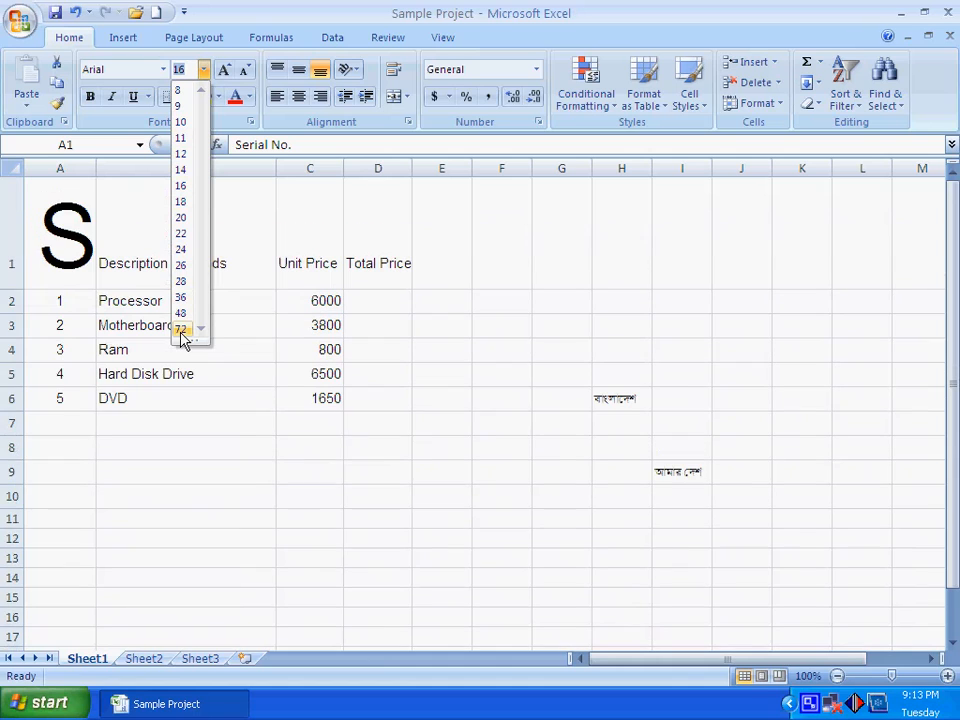
{"action": "left_click", "coordinate": [181, 123]}
Step: Set the Serial No. heading's font size to 28 and widen column A to fit the enlarged text
{"action": "left_click", "coordinate": [203, 70]}
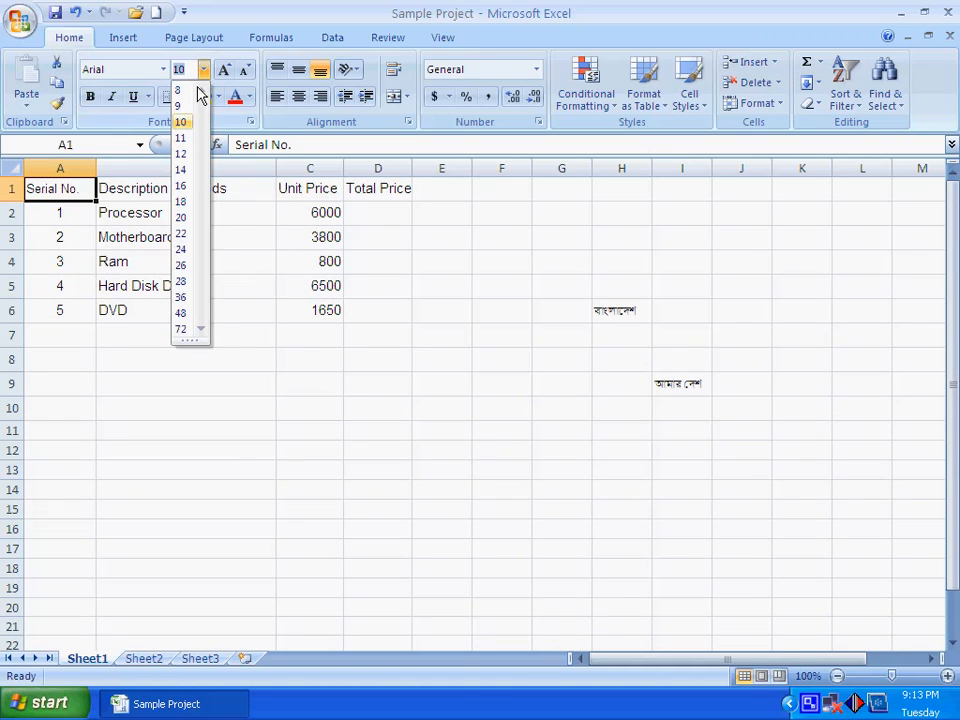
{"action": "left_click", "coordinate": [181, 281]}
{"action": "left_click_drag", "start_coordinate": [96, 169], "coordinate": [193, 164]}
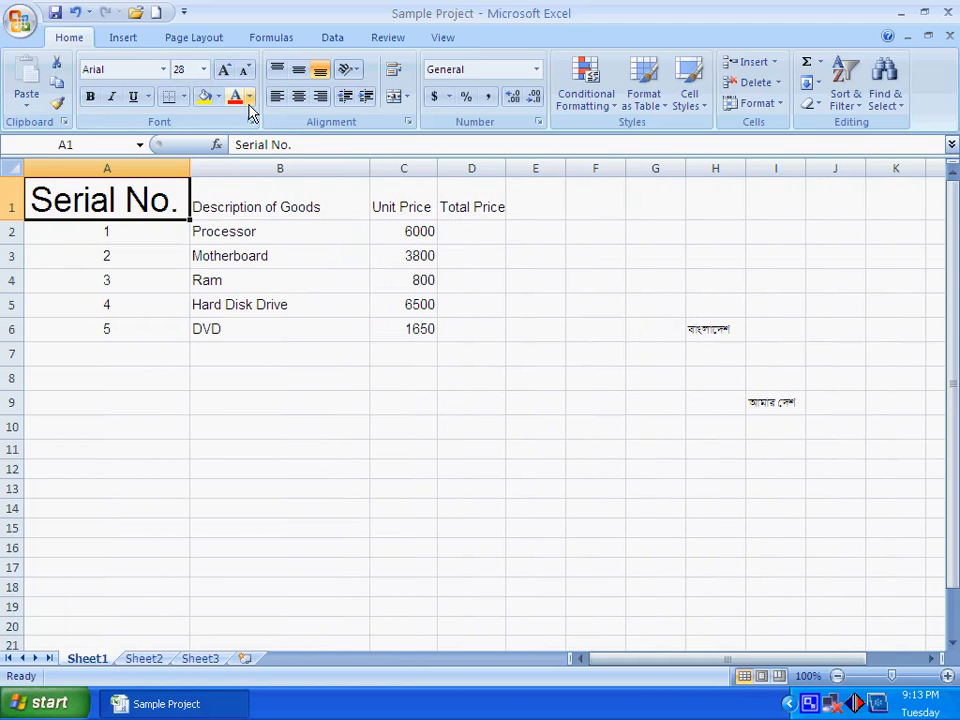
Step: Set the font size of the Serial No. heading in A1 to 8
{"action": "left_click", "coordinate": [204, 70]}
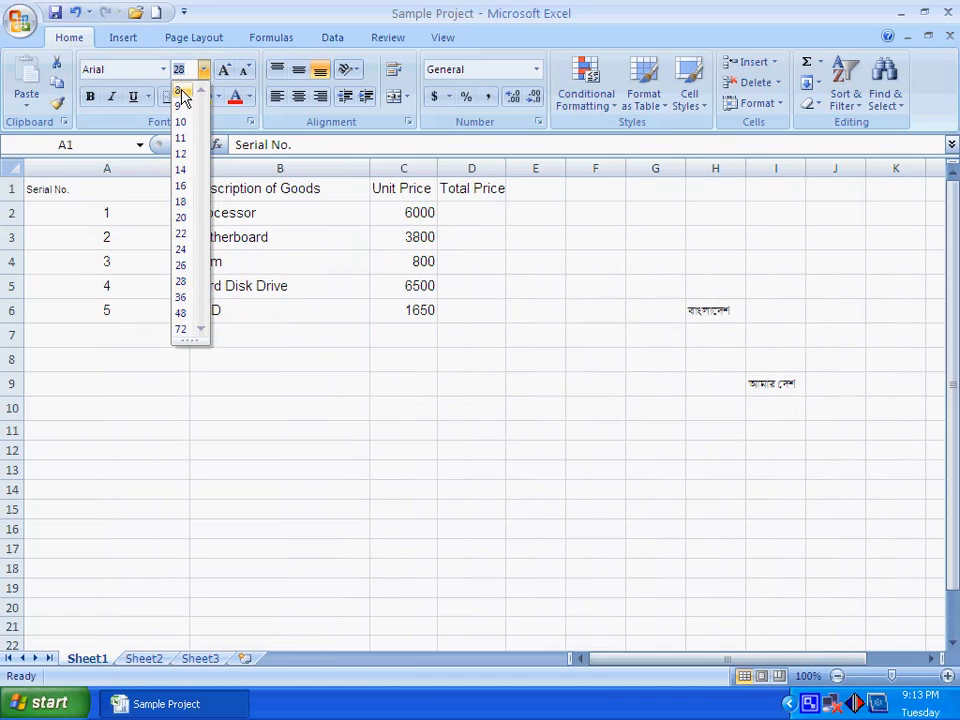
{"action": "left_click", "coordinate": [186, 96]}
{"action": "left_click", "coordinate": [199, 373]}
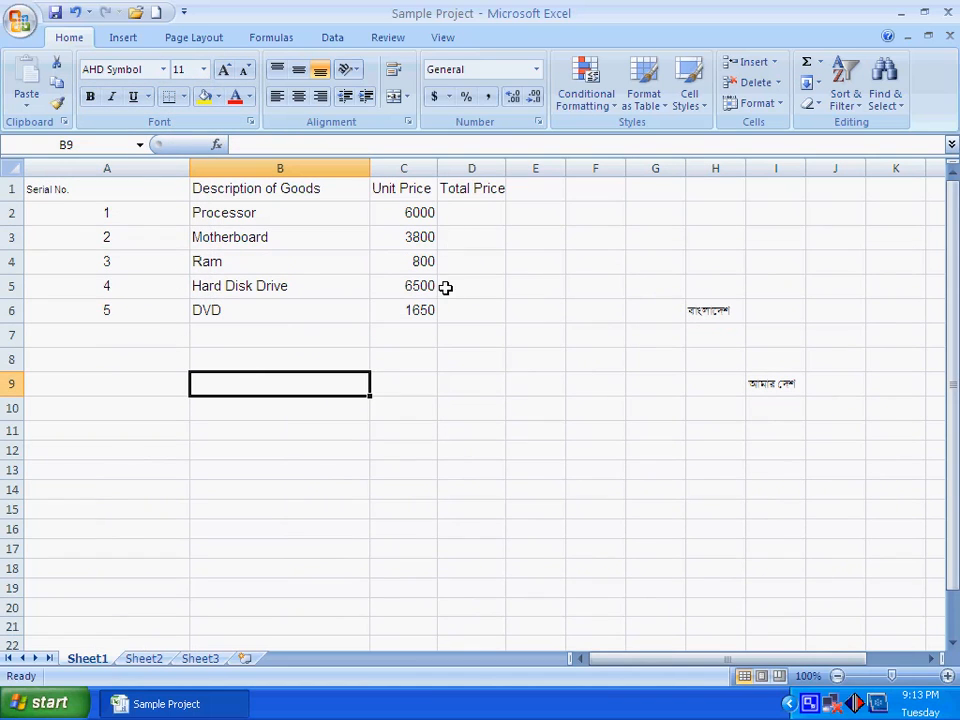
Step: Set the font size of the whole goods table A1:D6 first to 12 and finally to 26
{"action": "left_click_drag", "start_coordinate": [86, 189], "coordinate": [446, 311]}
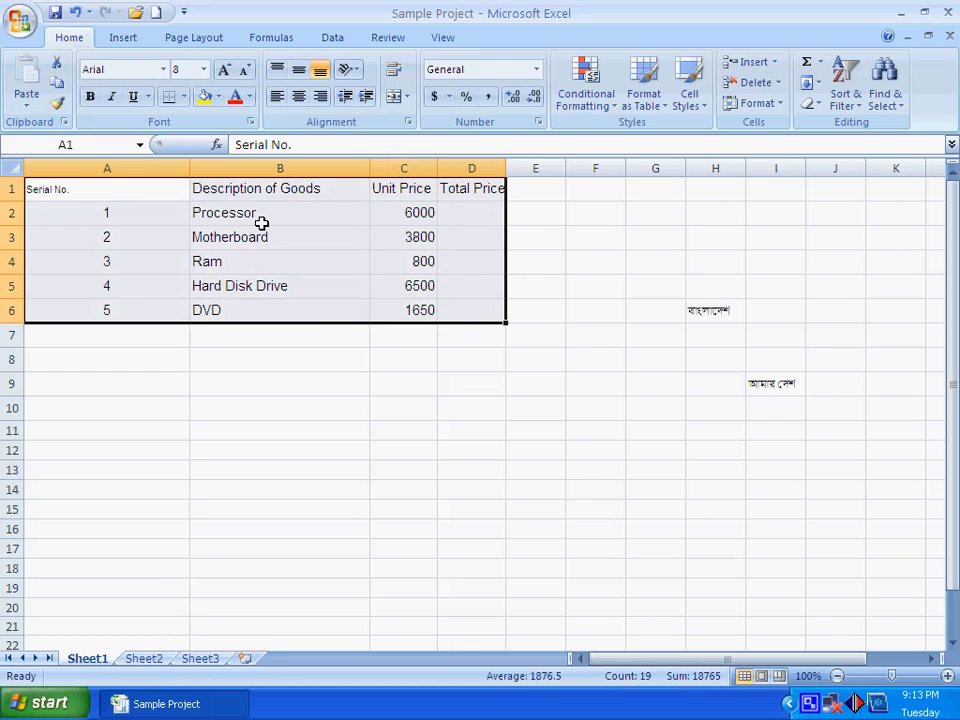
{"action": "left_click", "coordinate": [203, 69]}
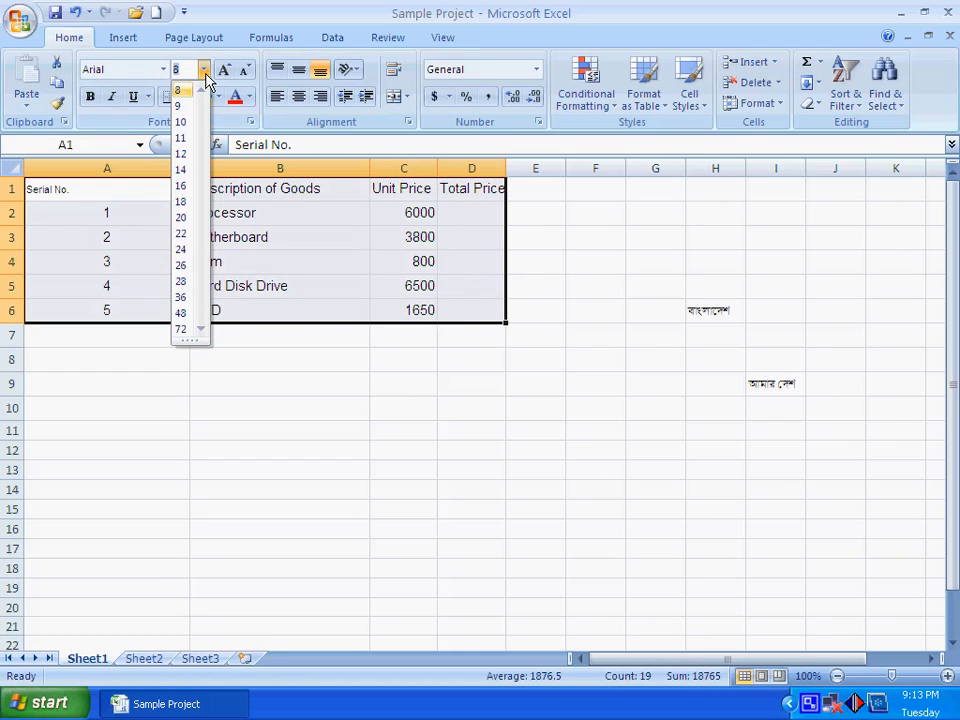
{"action": "left_click", "coordinate": [188, 155]}
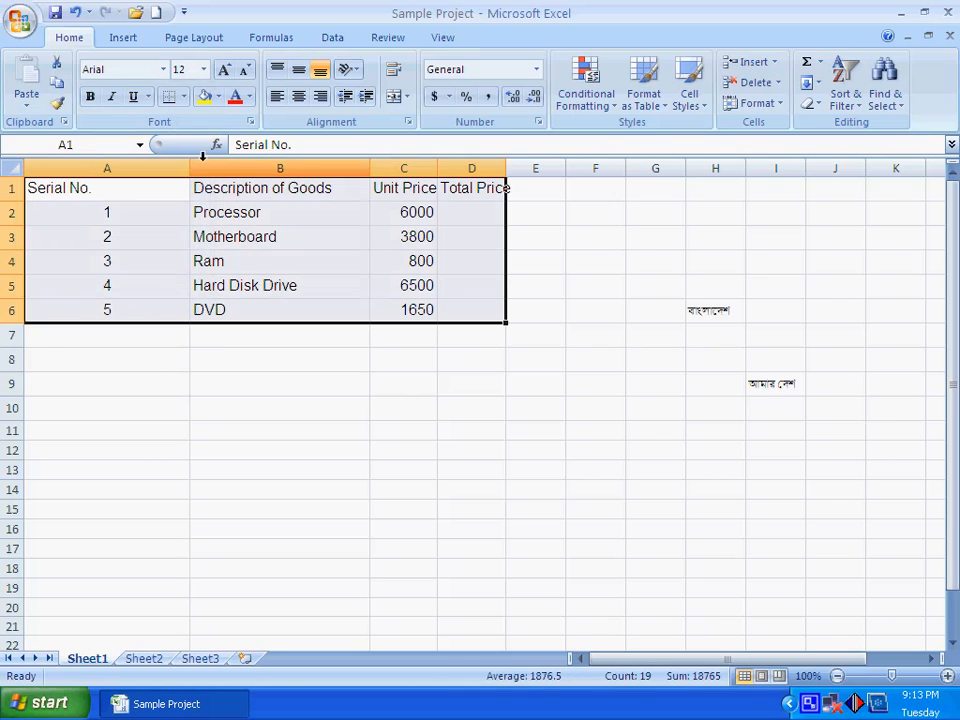
{"action": "left_click", "coordinate": [204, 70]}
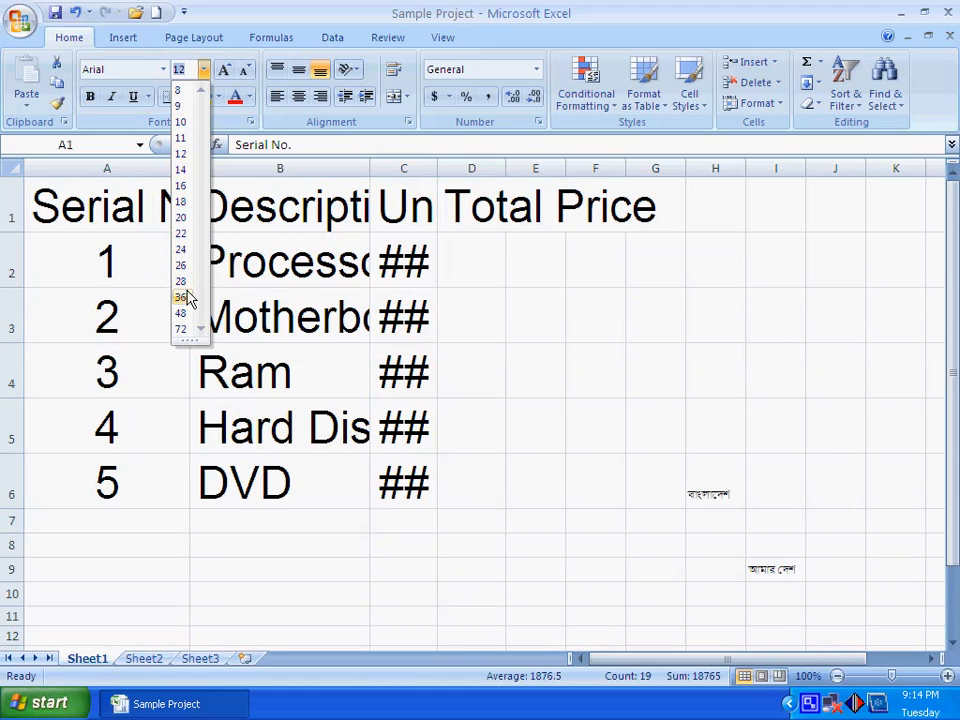
{"action": "left_click", "coordinate": [181, 265]}
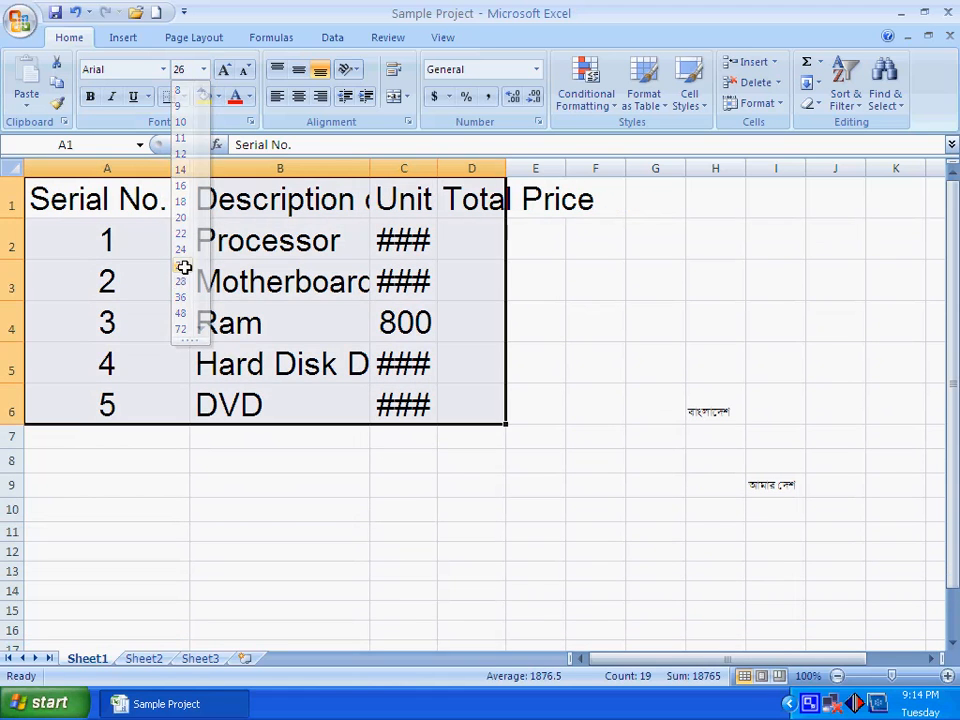
{"action": "left_click", "coordinate": [551, 484]}
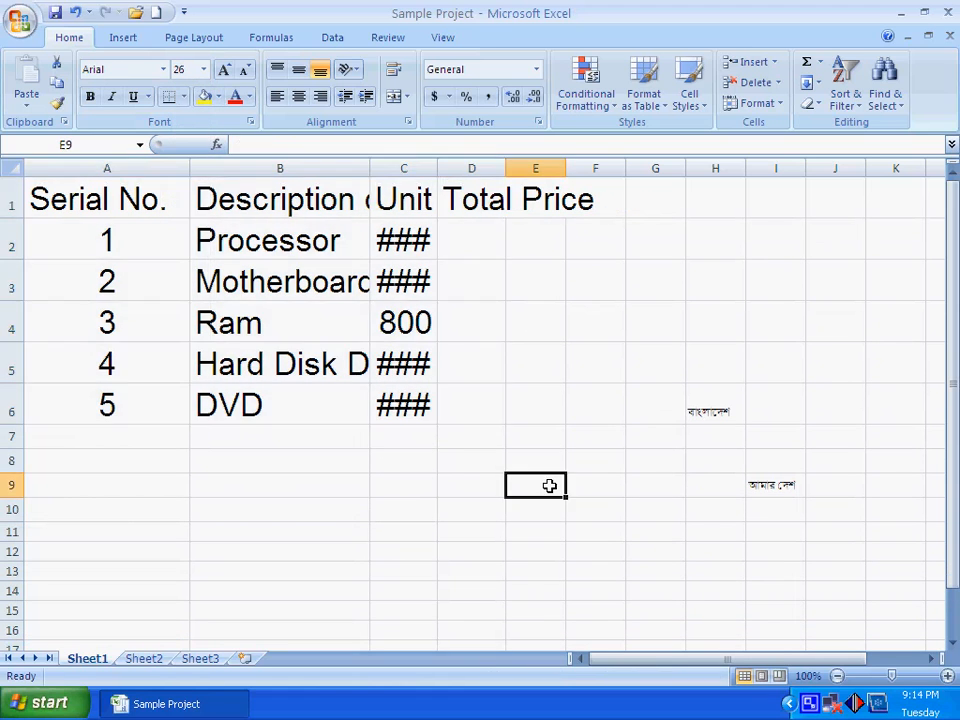
Step: Check the underlying values of the unit price cells C2, C3, C5 and C6
{"action": "left_click", "coordinate": [409, 250]}
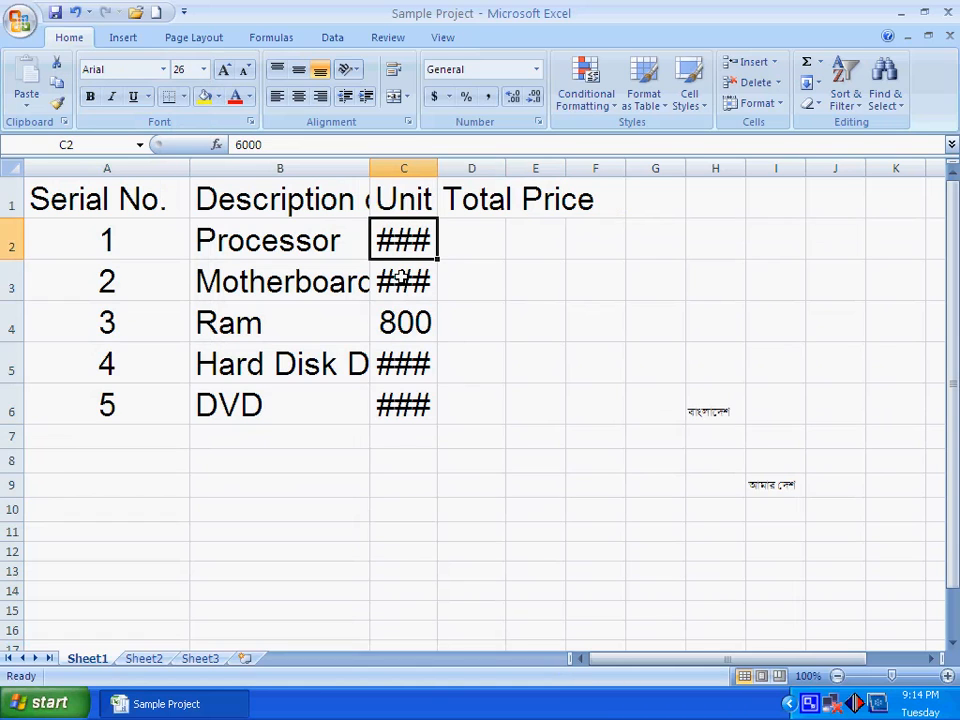
{"action": "left_click", "coordinate": [398, 280]}
{"action": "left_click", "coordinate": [401, 364]}
{"action": "left_click", "coordinate": [395, 400]}
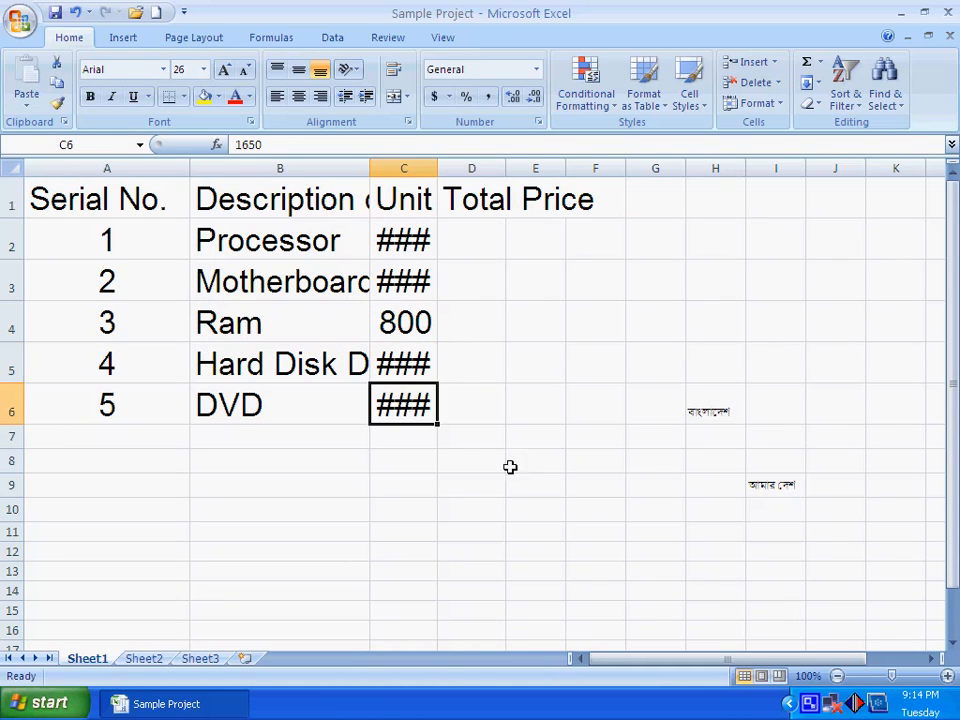
{"action": "left_click", "coordinate": [463, 463]}
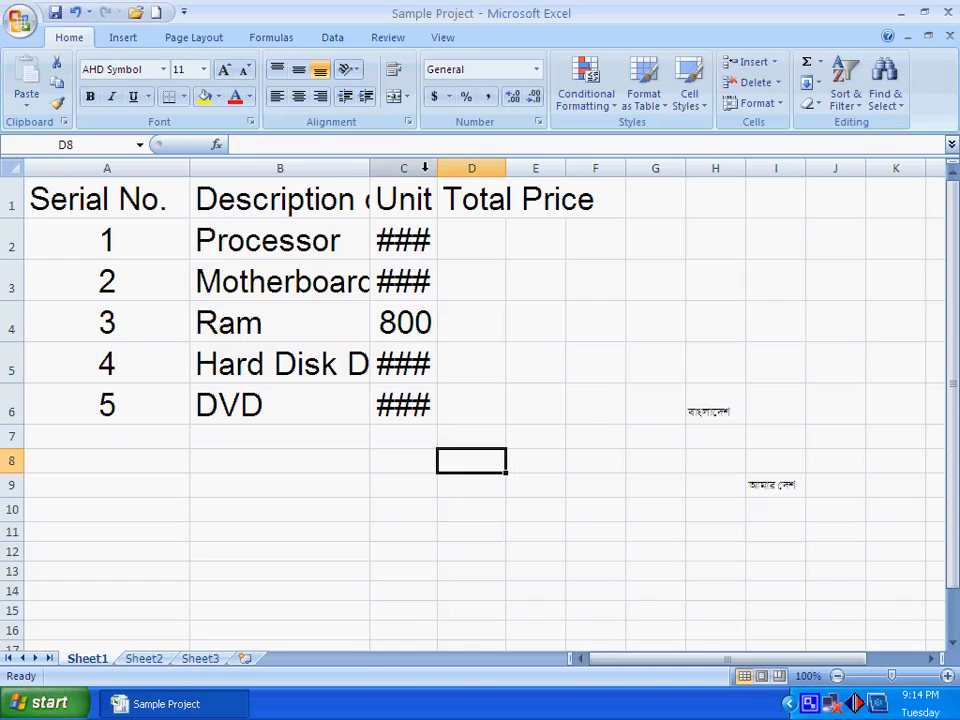
Step: AutoFit the width of the Unit Price column C to its contents
{"action": "left_click_drag", "start_coordinate": [435, 169], "coordinate": [433, 169]}
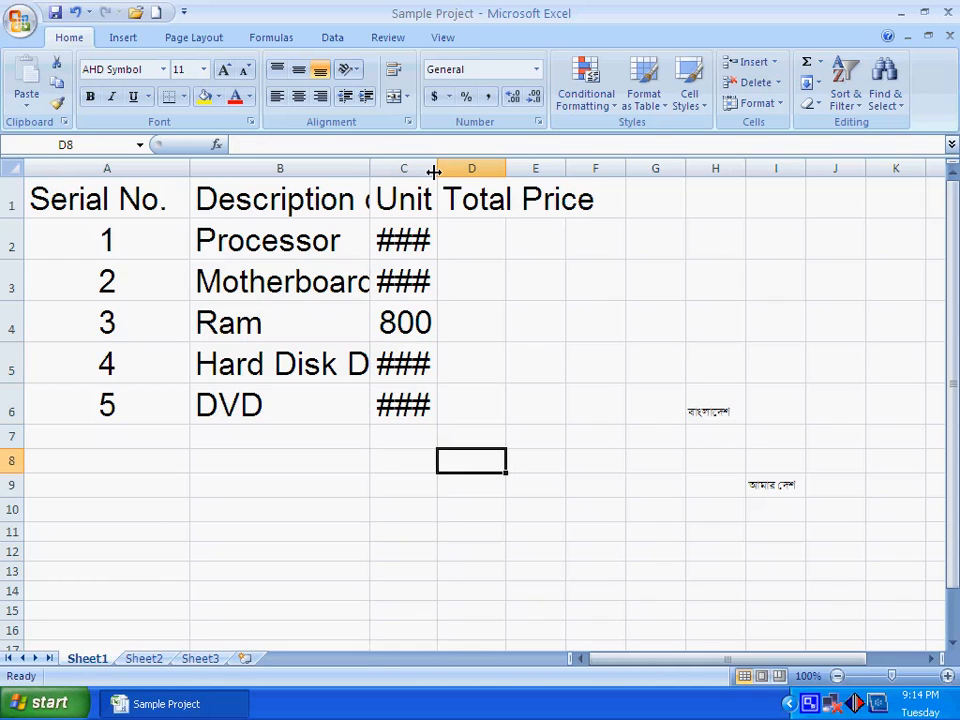
{"action": "left_click", "coordinate": [403, 246]}
{"action": "left_click", "coordinate": [401, 279]}
{"action": "left_click", "coordinate": [404, 240]}
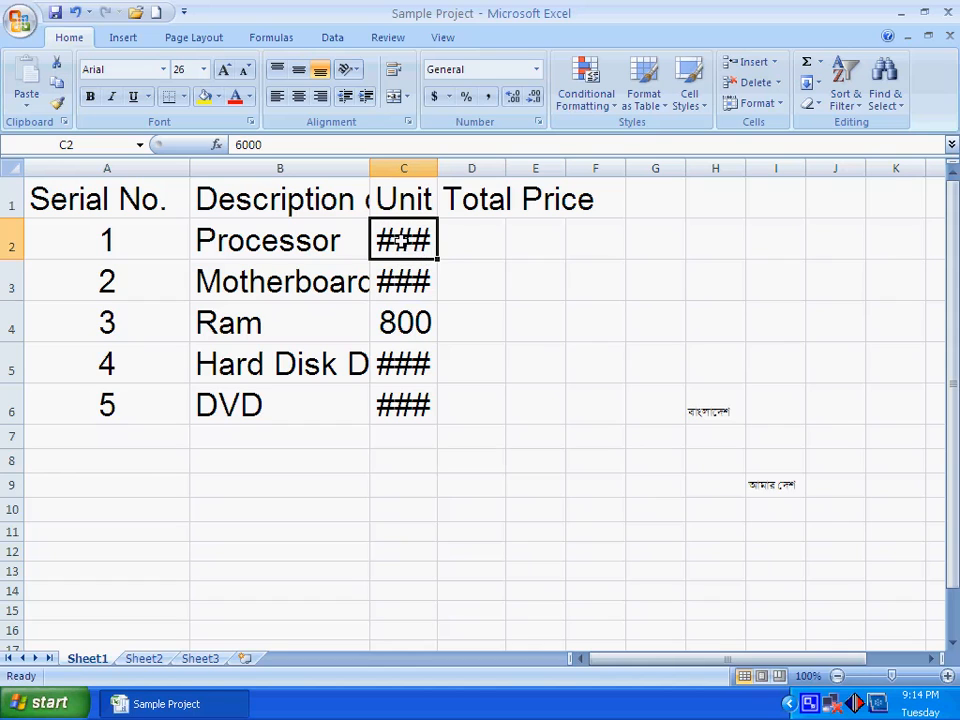
{"action": "double_click", "coordinate": [437, 172]}
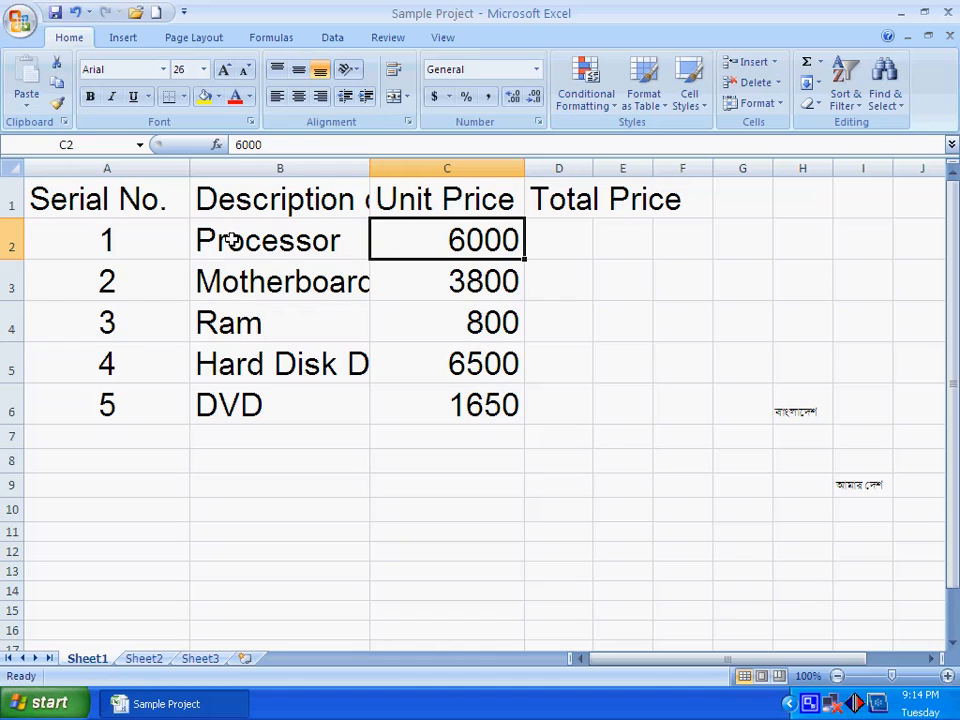
Step: Set only the word "No." in the Serial No. heading in A1 to font size 12
{"action": "left_click", "coordinate": [103, 202]}
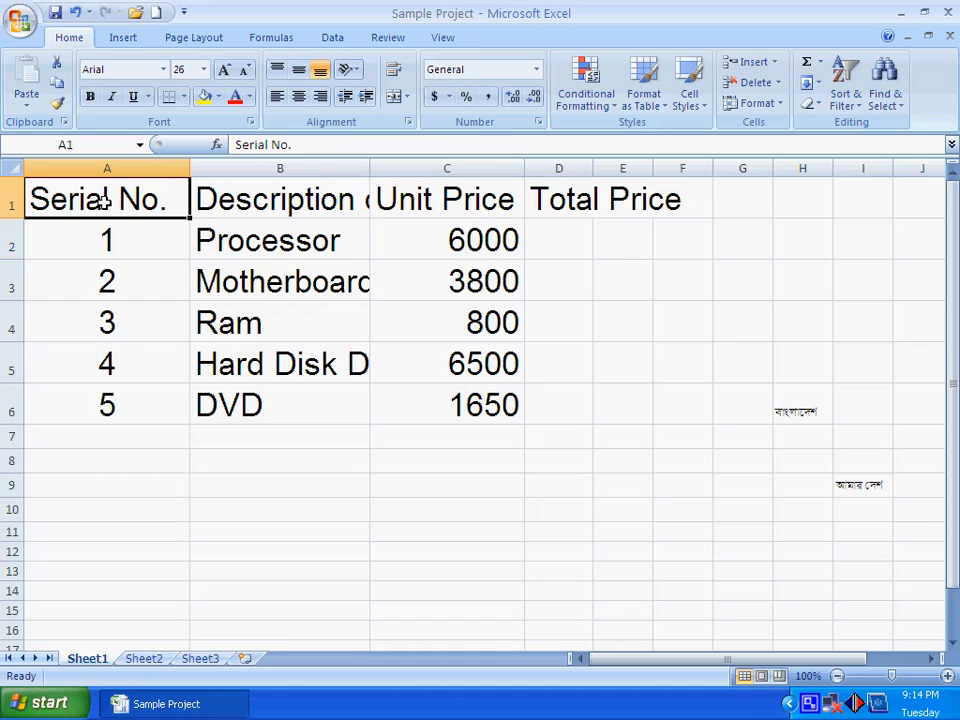
{"action": "double_click", "coordinate": [179, 202]}
{"action": "left_click_drag", "start_coordinate": [172, 201], "coordinate": [122, 200]}
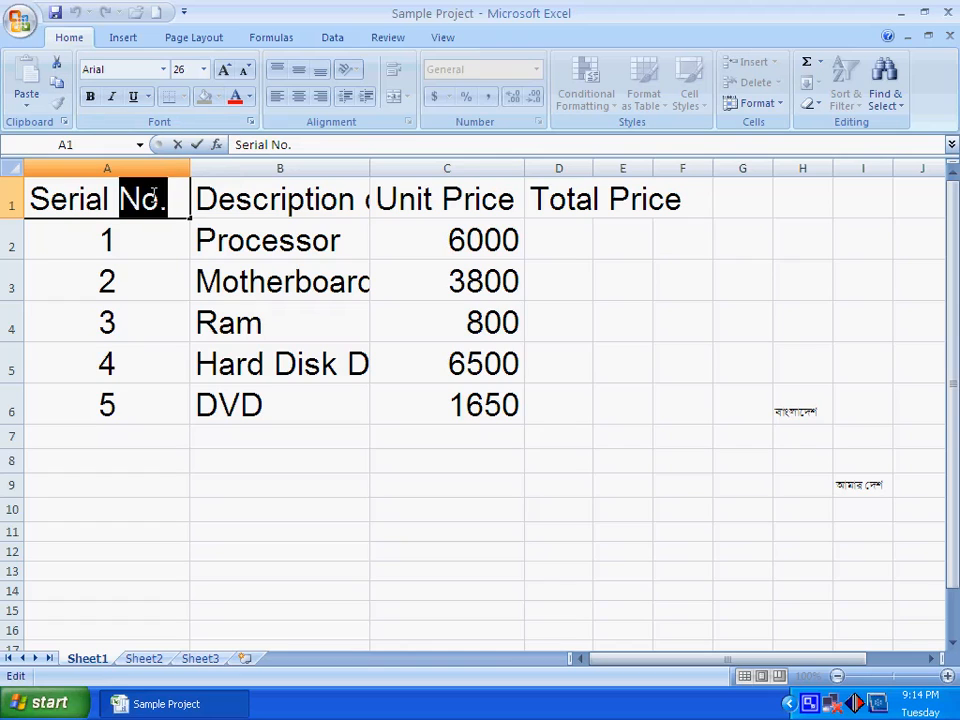
{"action": "left_click", "coordinate": [152, 195]}
{"action": "left_click_drag", "start_coordinate": [179, 195], "coordinate": [119, 195]}
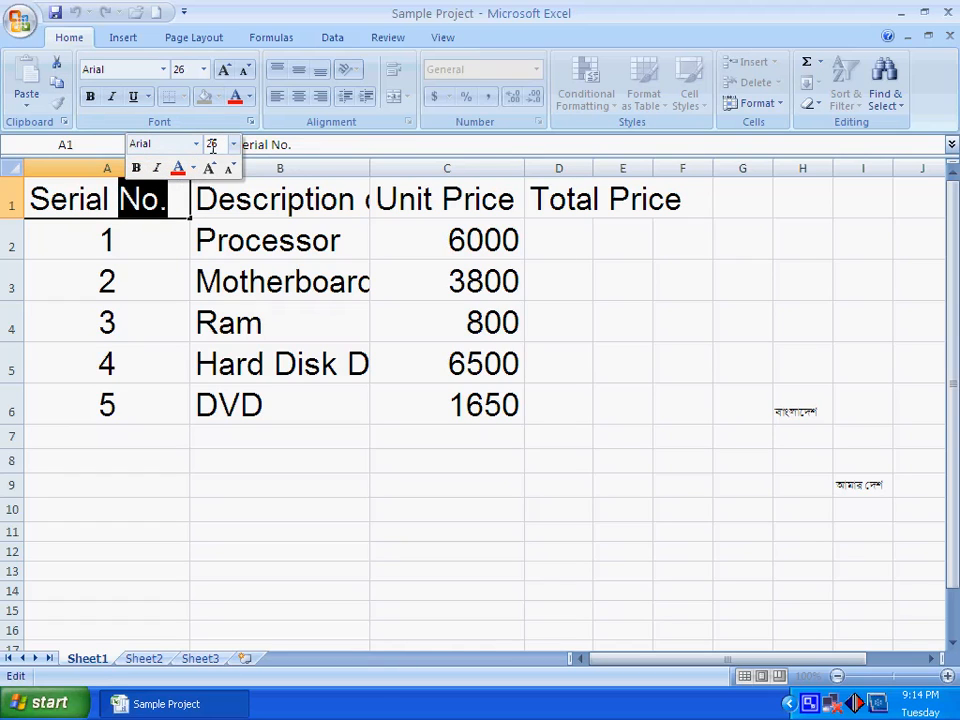
{"action": "left_click", "coordinate": [233, 145]}
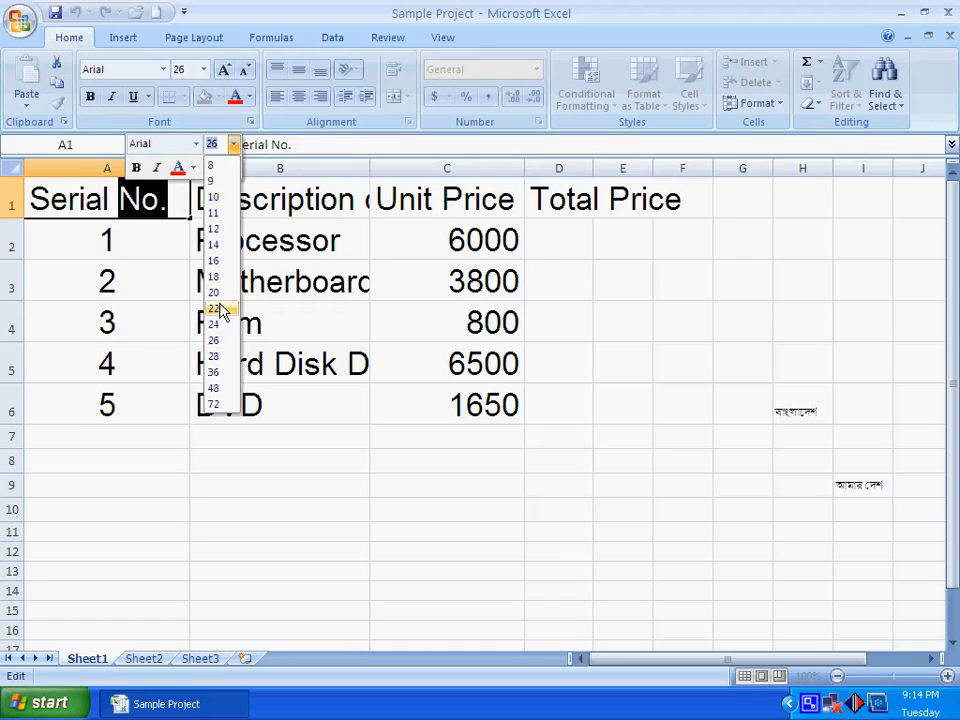
{"action": "left_click", "coordinate": [213, 229]}
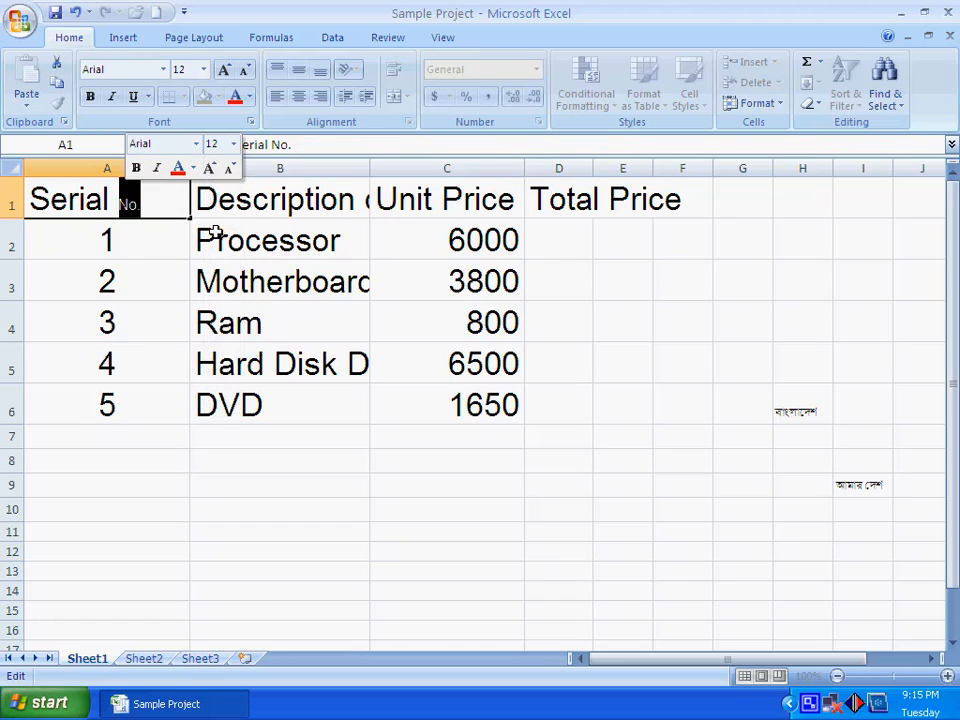
{"action": "left_click", "coordinate": [153, 209]}
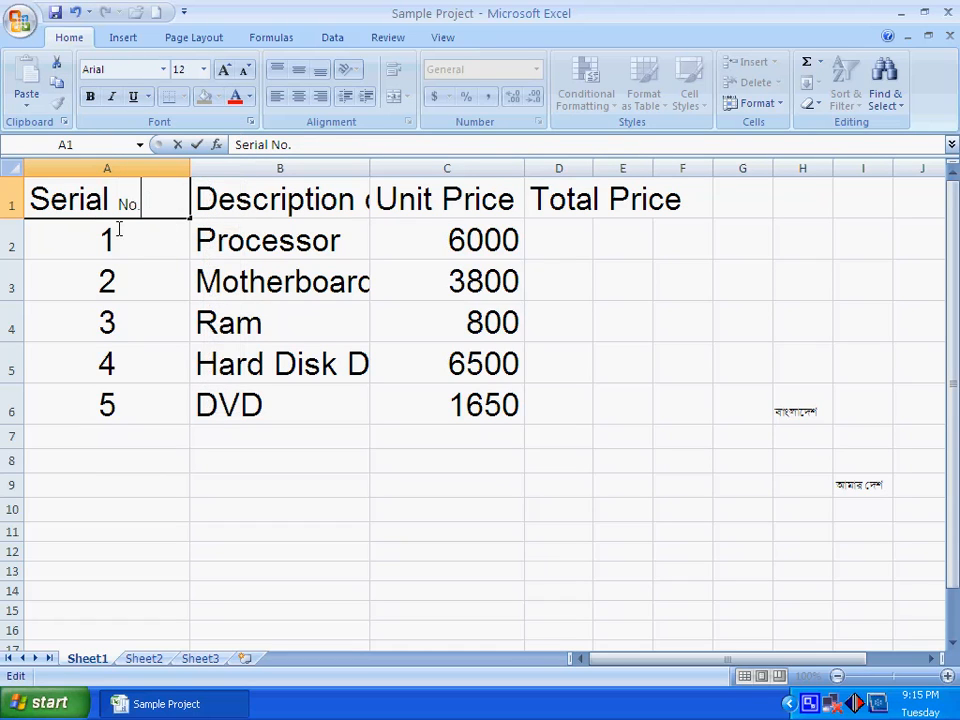
{"action": "left_click", "coordinate": [138, 232]}
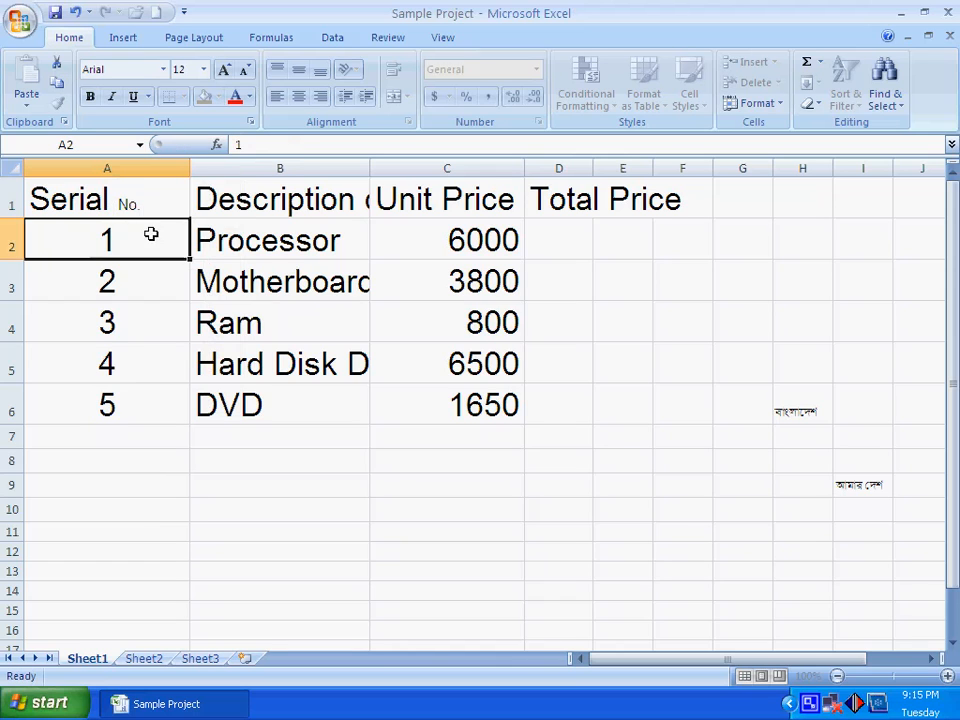
Step: AutoFit column B and set only the word "Goods" in the B1 heading to font size 14
{"action": "left_click", "coordinate": [330, 199]}
{"action": "double_click", "coordinate": [369, 169]}
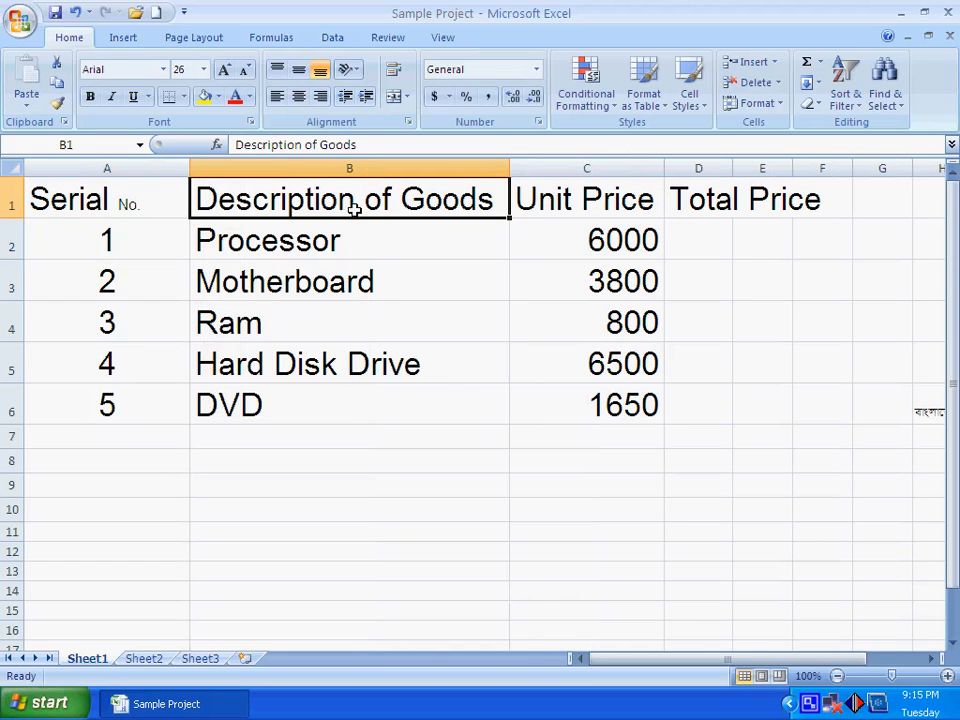
{"action": "double_click", "coordinate": [498, 199]}
{"action": "left_click_drag", "start_coordinate": [498, 199], "coordinate": [403, 199]}
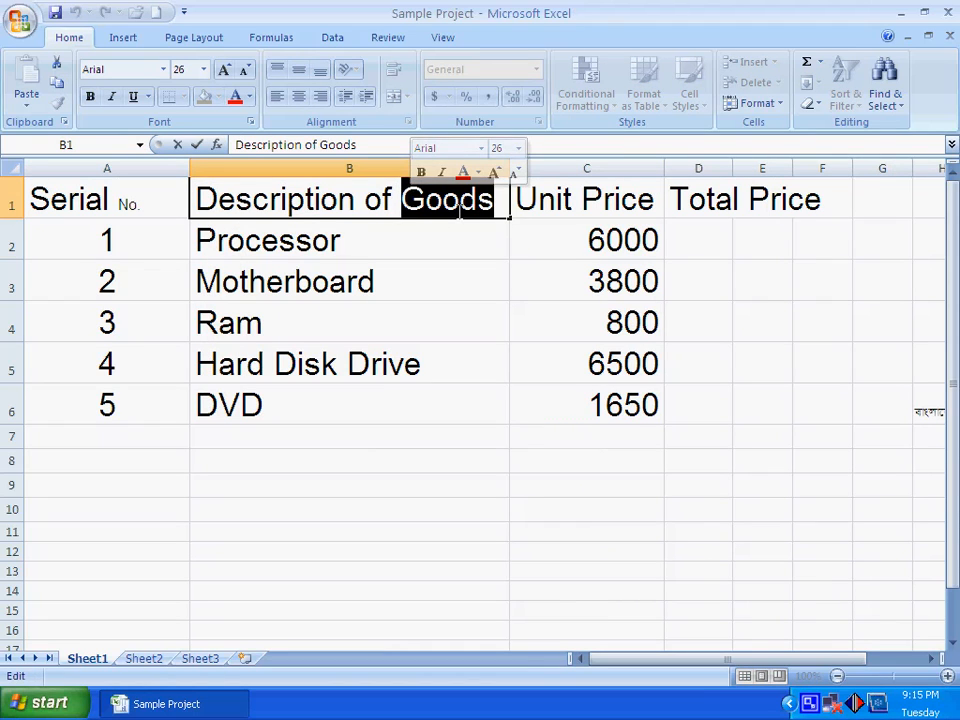
{"action": "left_click", "coordinate": [204, 70]}
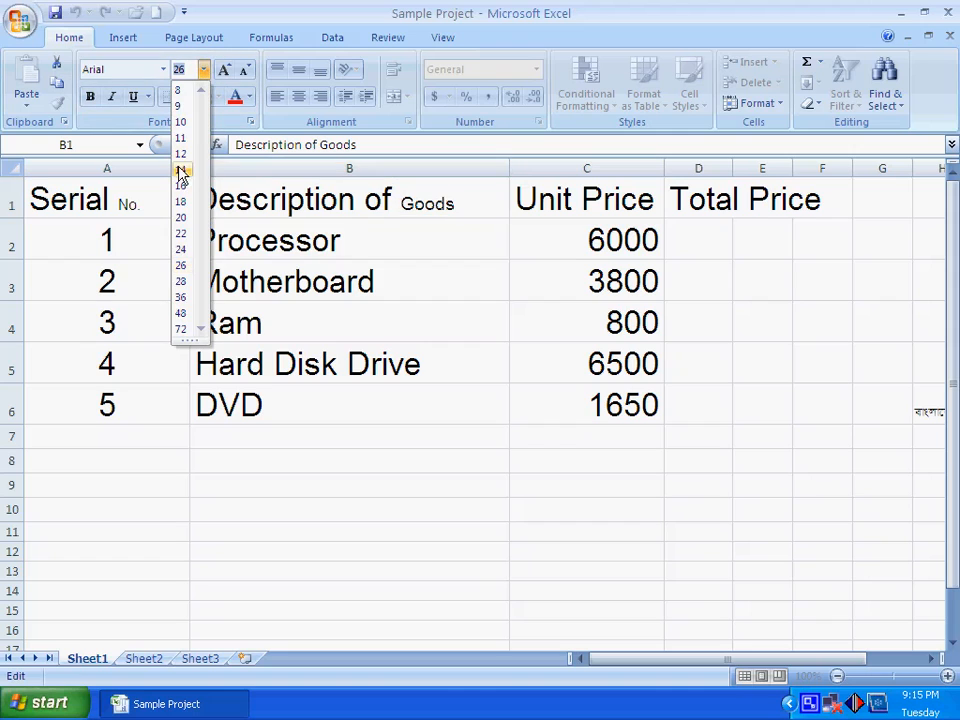
{"action": "left_click", "coordinate": [181, 171]}
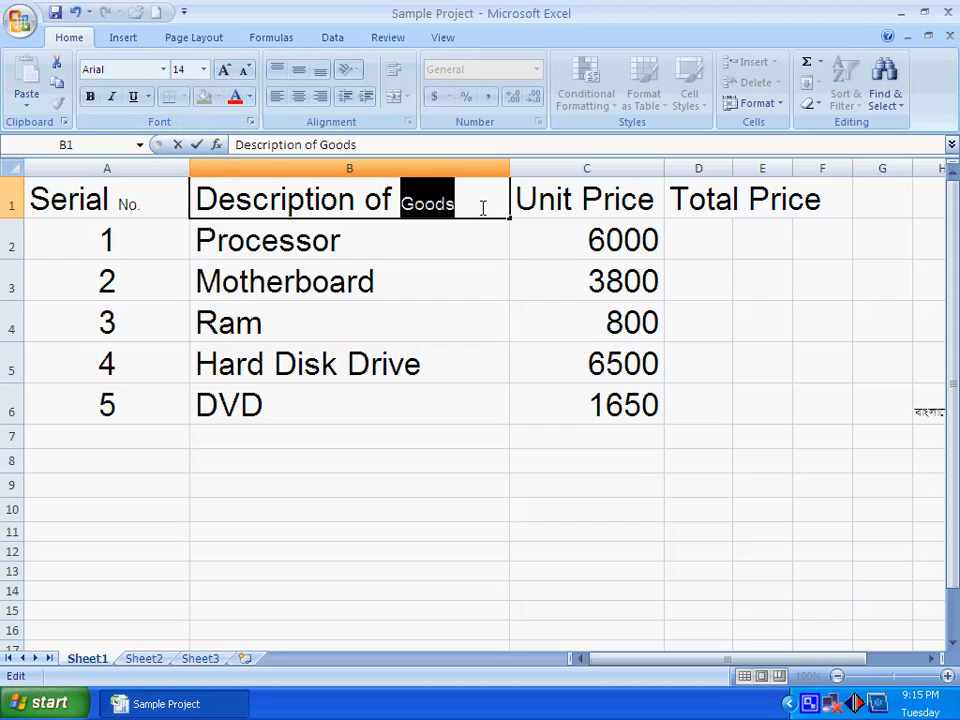
{"action": "left_click", "coordinate": [465, 238]}
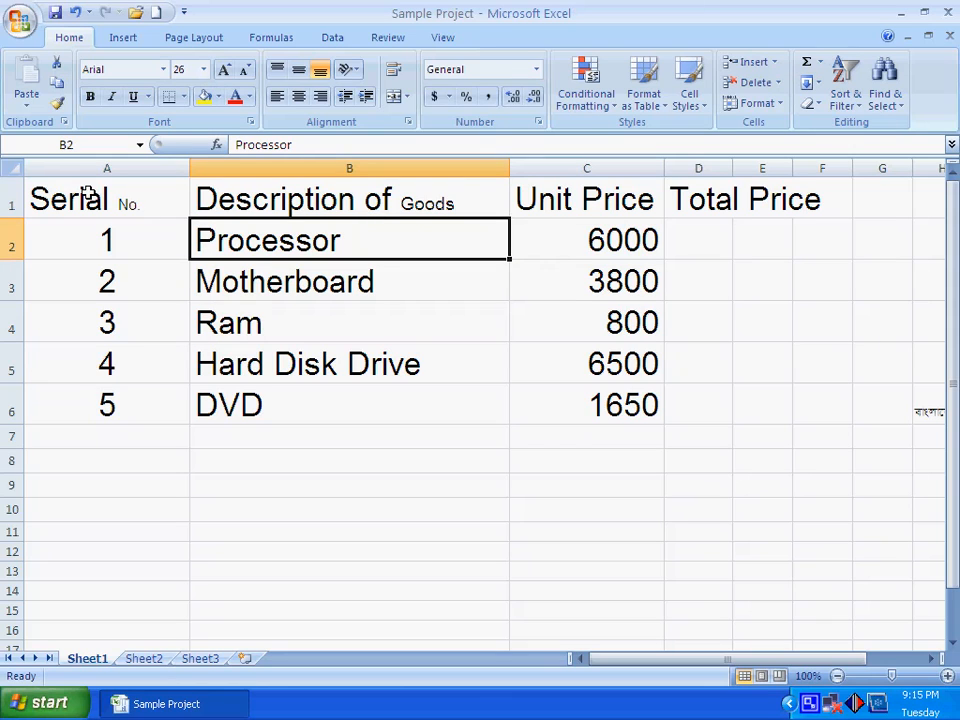
{"action": "left_click", "coordinate": [47, 192]}
{"action": "left_click", "coordinate": [204, 69]}
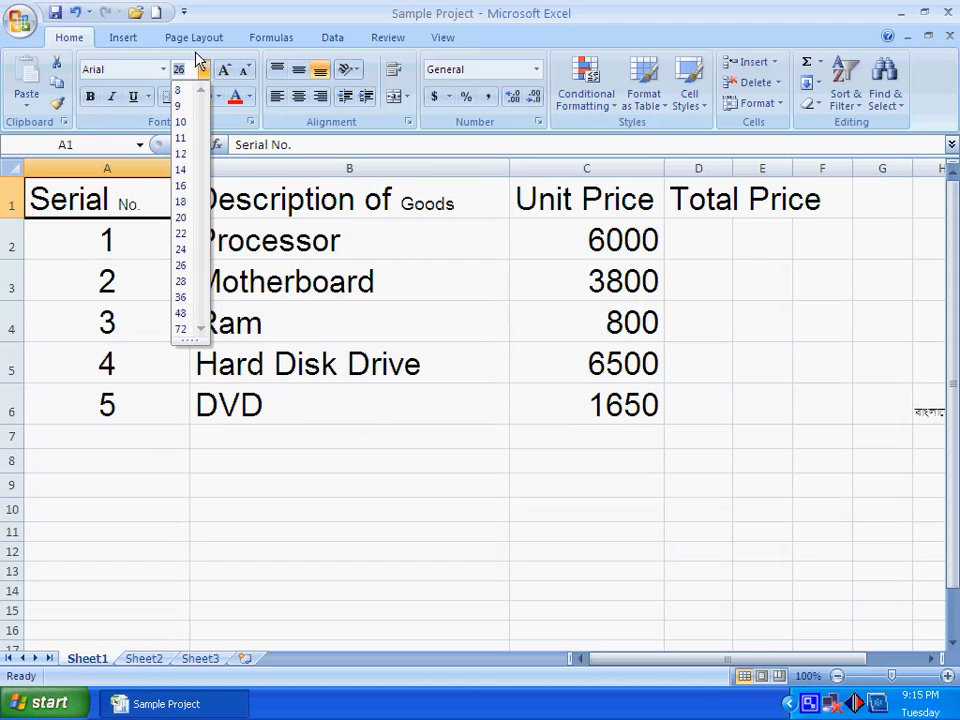
{"action": "left_click", "coordinate": [210, 17]}
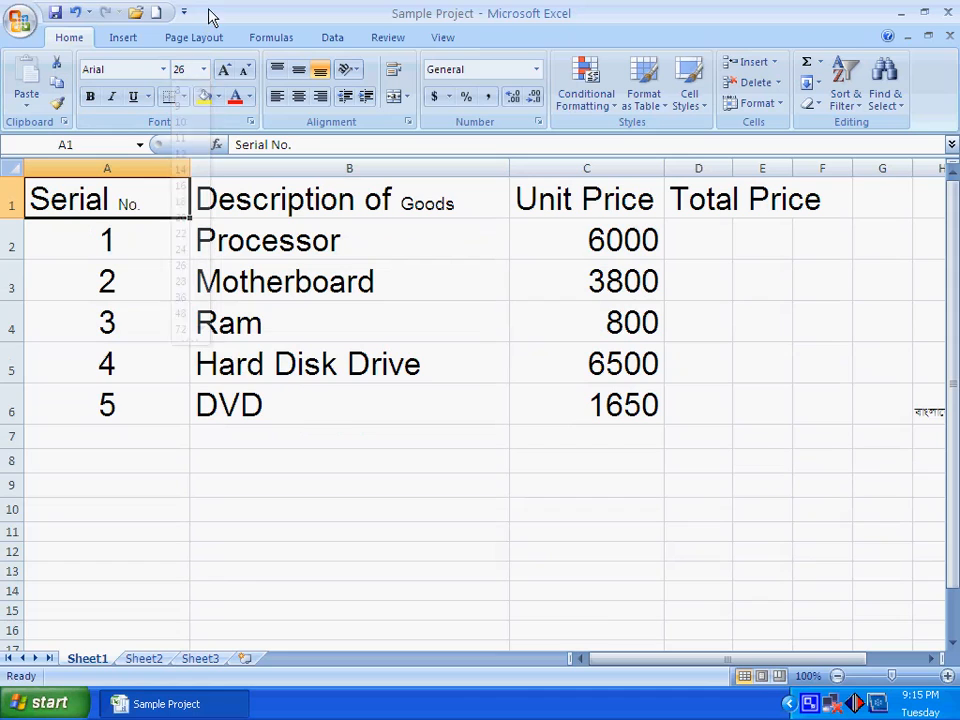
Step: Set the whole Serial No. heading in A1 to font size 6 and reduce it to 1
{"action": "left_click", "coordinate": [203, 72]}
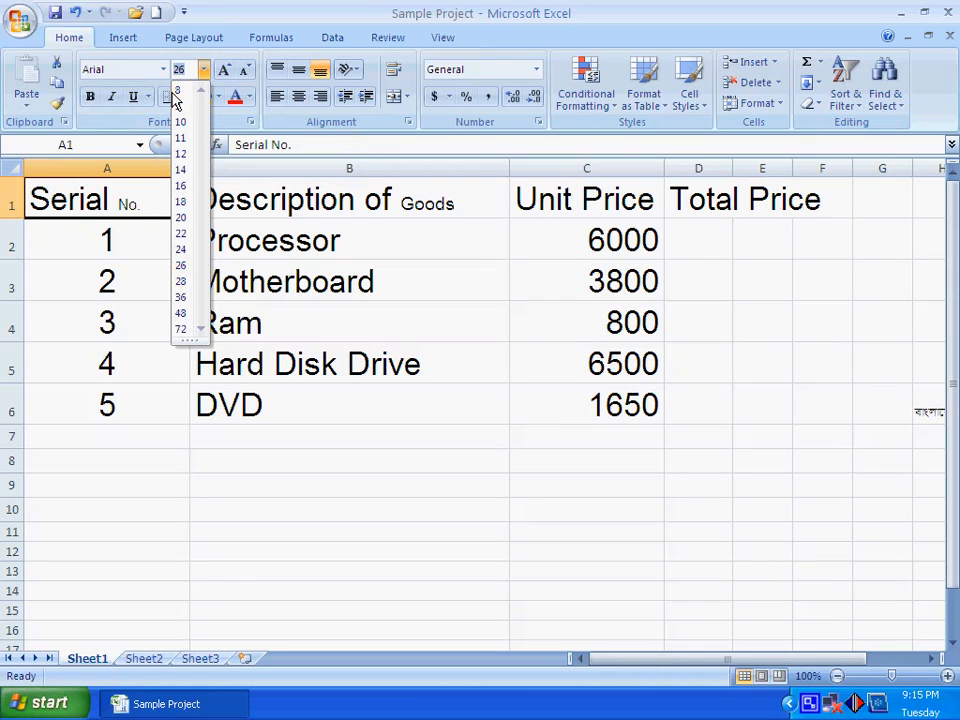
{"action": "left_click", "coordinate": [201, 71]}
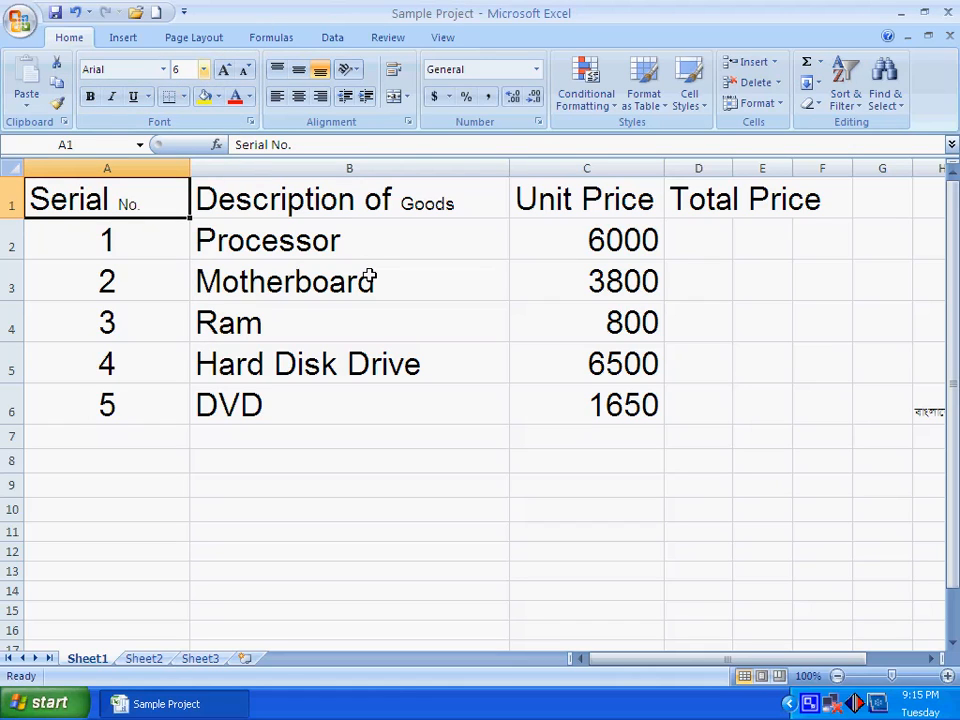
{"action": "key", "text": "Return"}
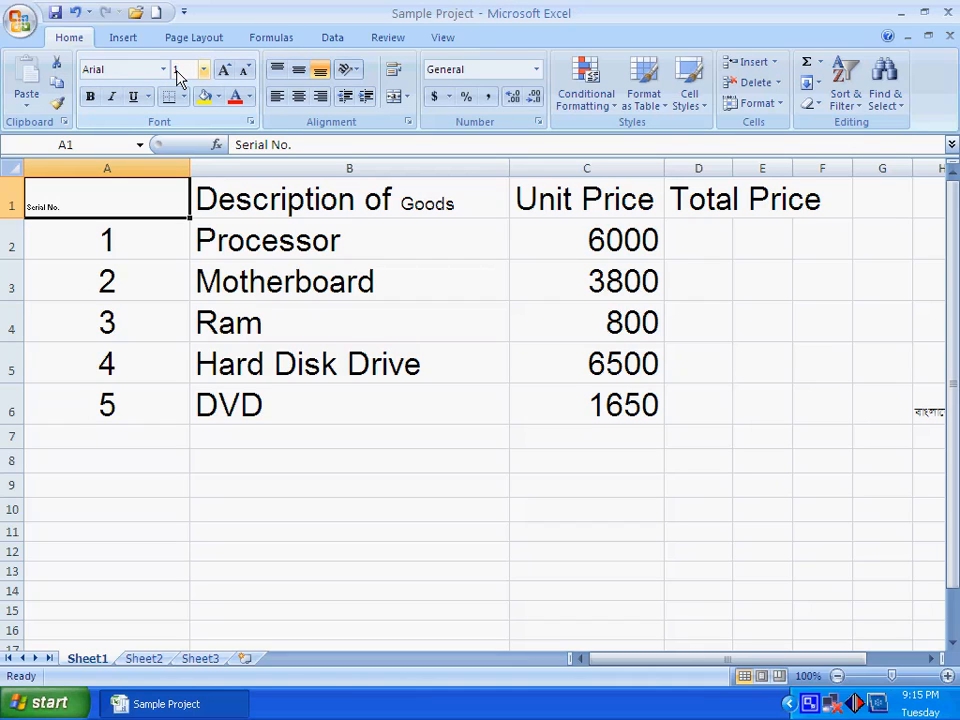
{"action": "key", "text": "Return"}
Step: Try the out-of-range font sizes 0 and 410 on the Serial No. heading in A1
{"action": "key", "text": "Return"}
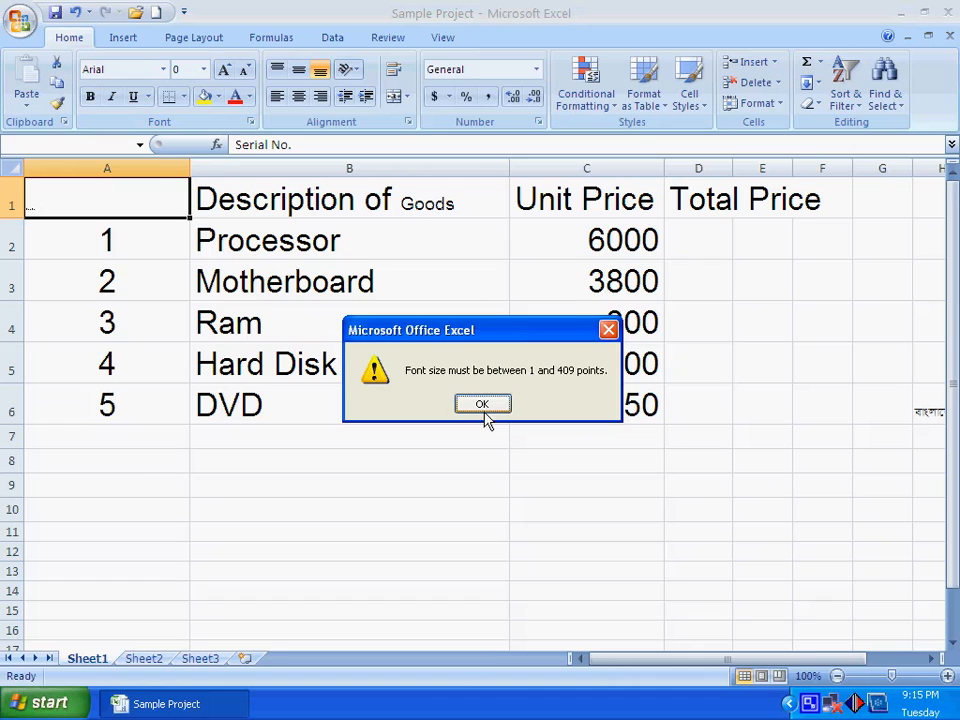
{"action": "left_click_drag", "start_coordinate": [492, 340], "coordinate": [341, 247]}
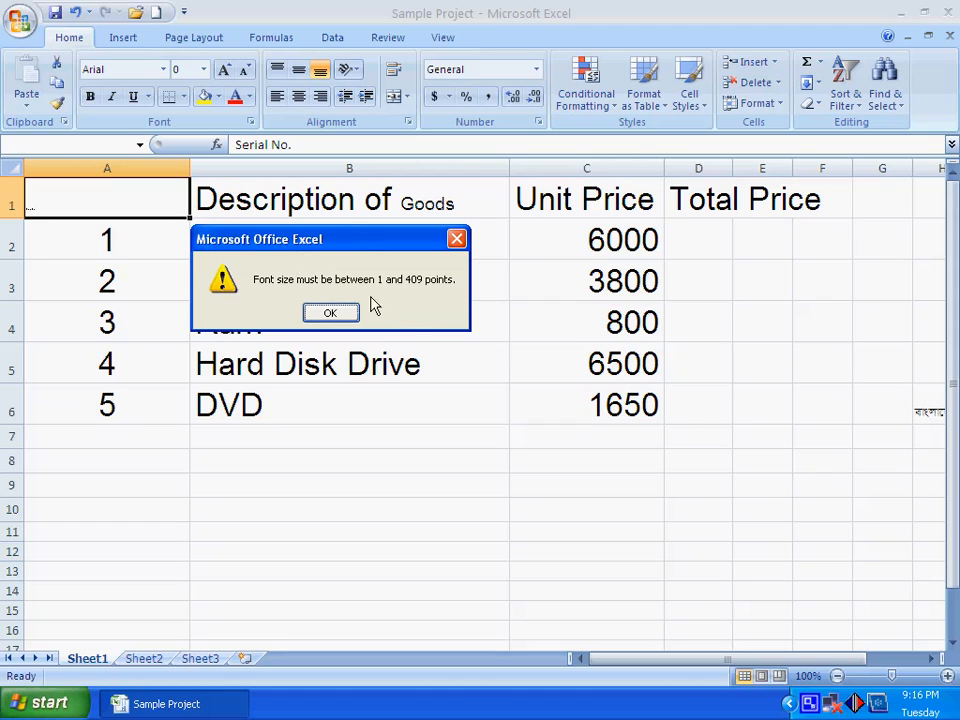
{"action": "left_click", "coordinate": [340, 314]}
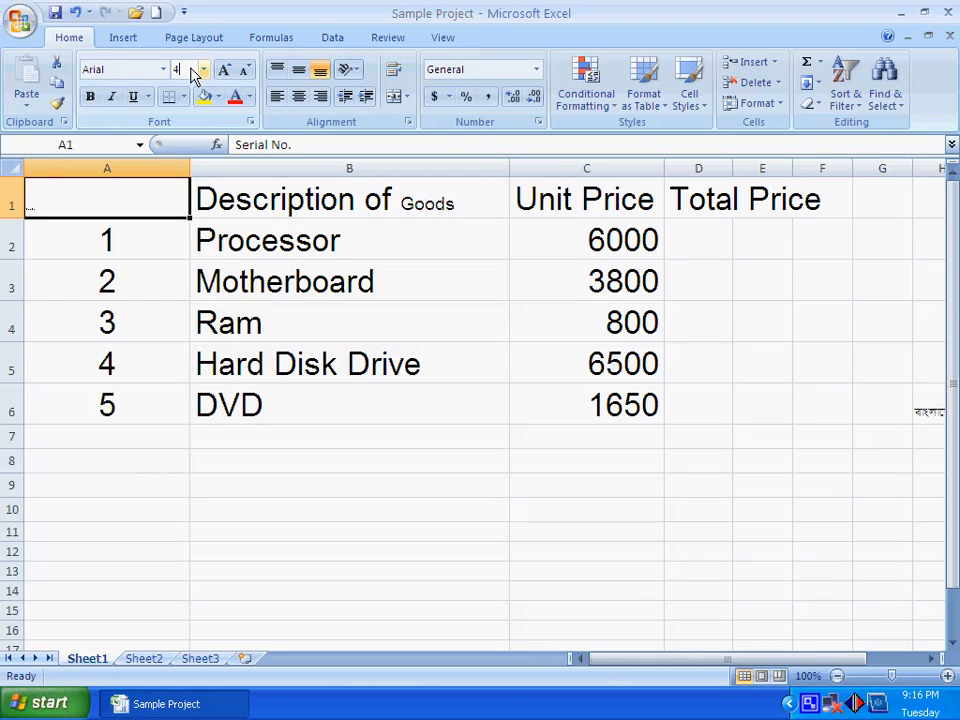
{"action": "key", "text": "Return"}
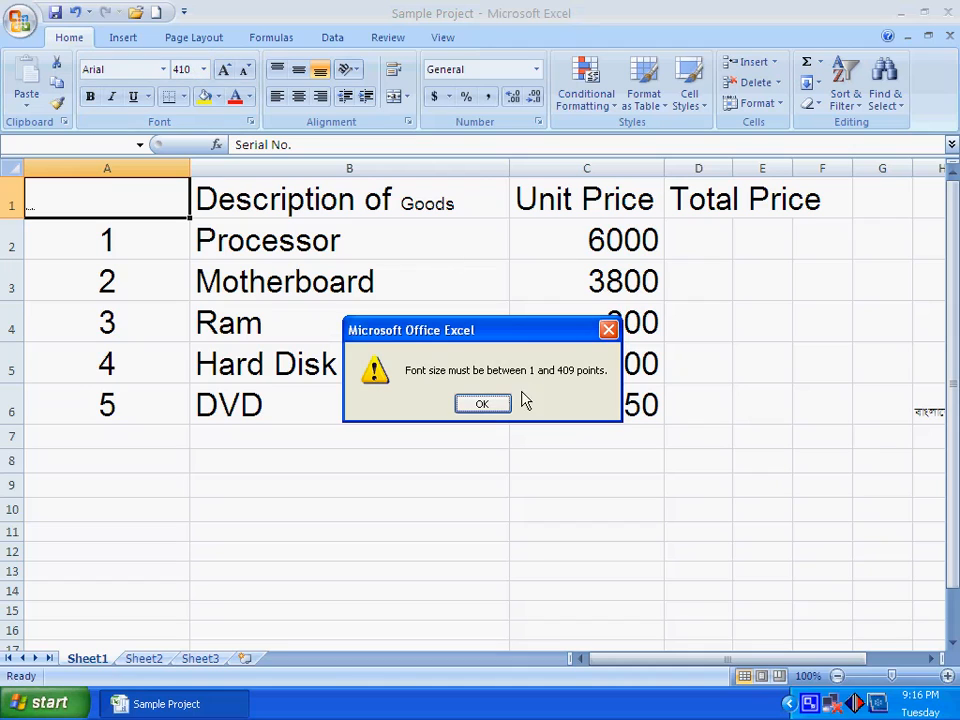
{"action": "left_click", "coordinate": [485, 403]}
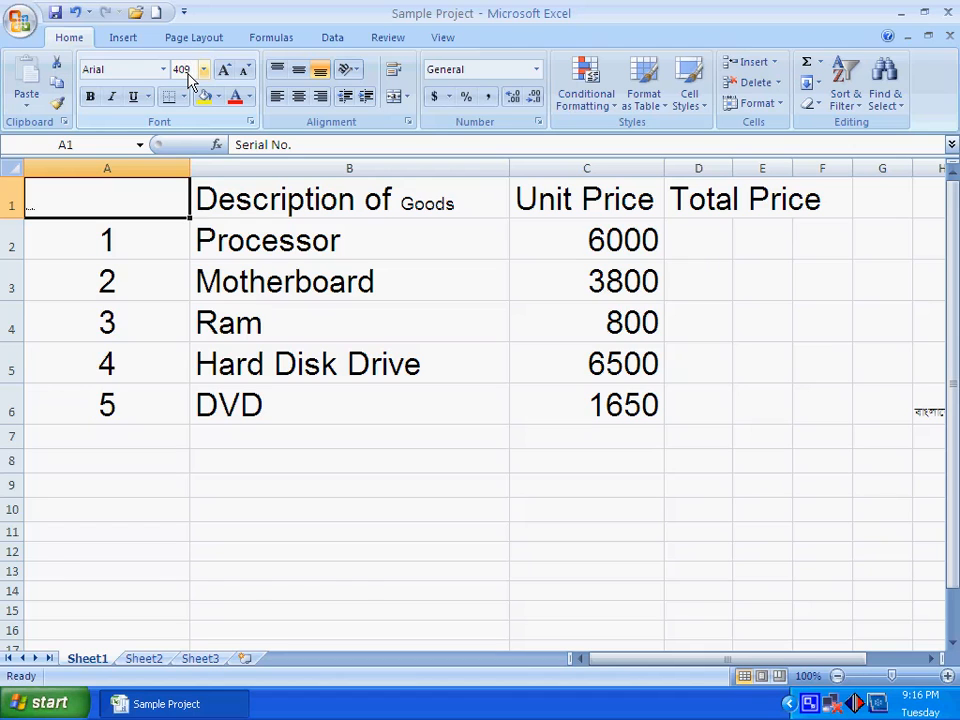
Step: Enlarge the Serial No. heading in A1 to font size 409 and bring it back to 10
{"action": "key", "text": "Return"}
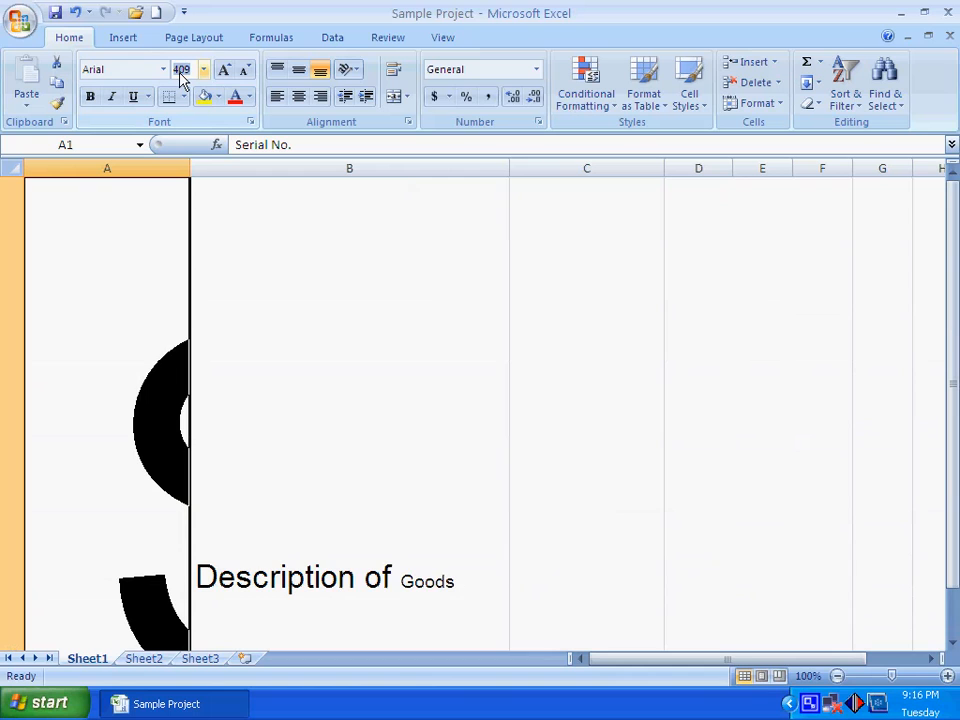
{"action": "type", "text": "10"}
{"action": "key", "text": "Return"}
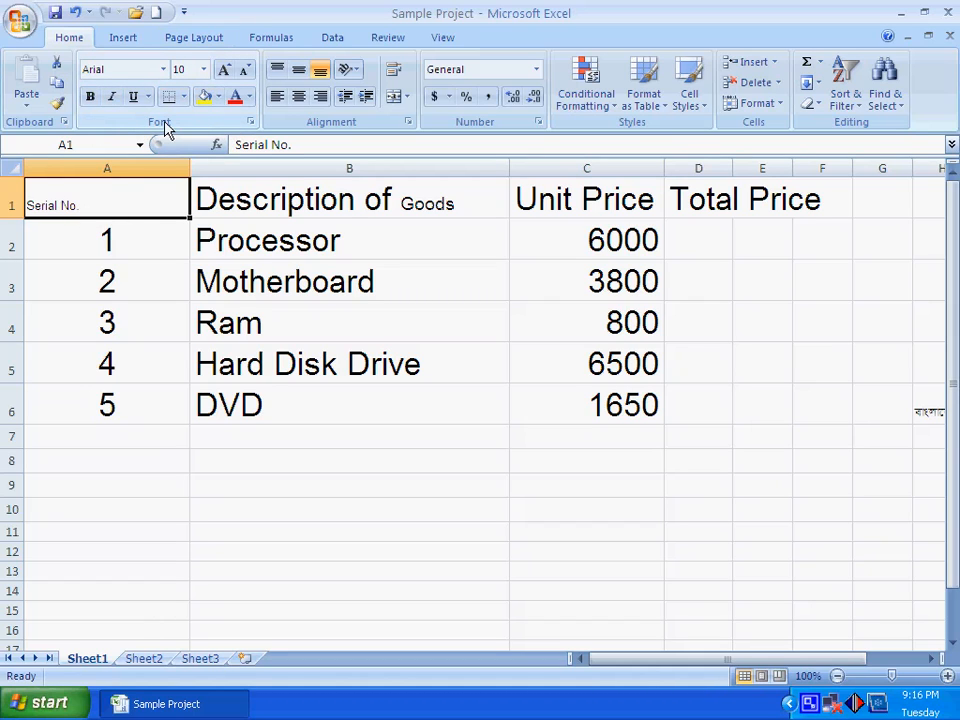
Step: Open the Format Cells font settings for A1 and try the fonts neighbouring Arial, including Arial Black and Arial Narrow, ending on Arial
{"action": "left_click", "coordinate": [250, 123]}
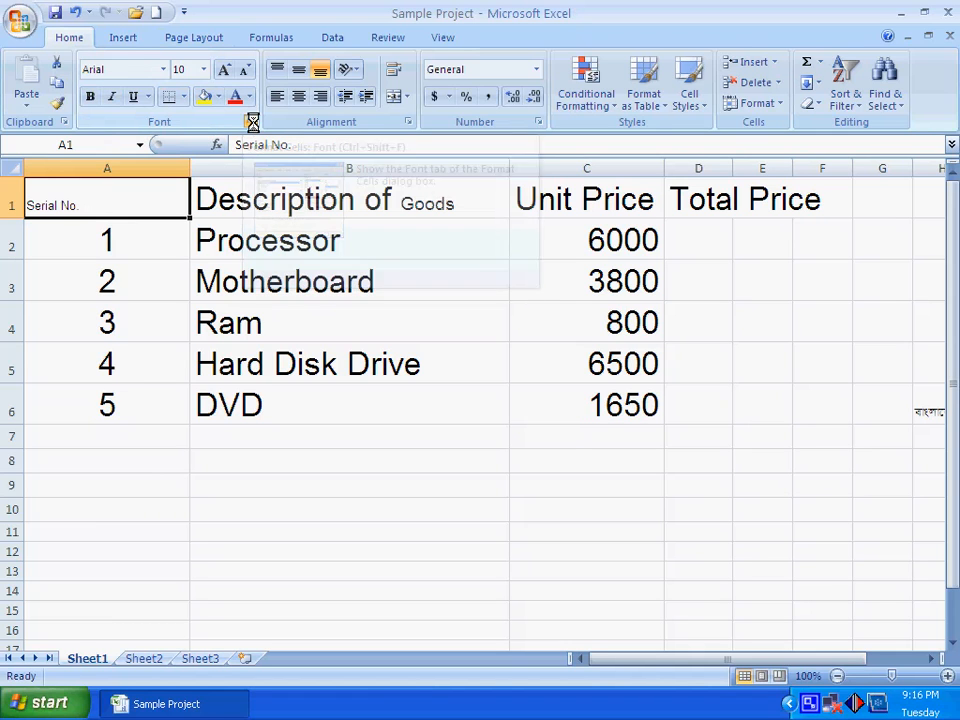
{"action": "left_click_drag", "start_coordinate": [330, 29], "coordinate": [370, 68]}
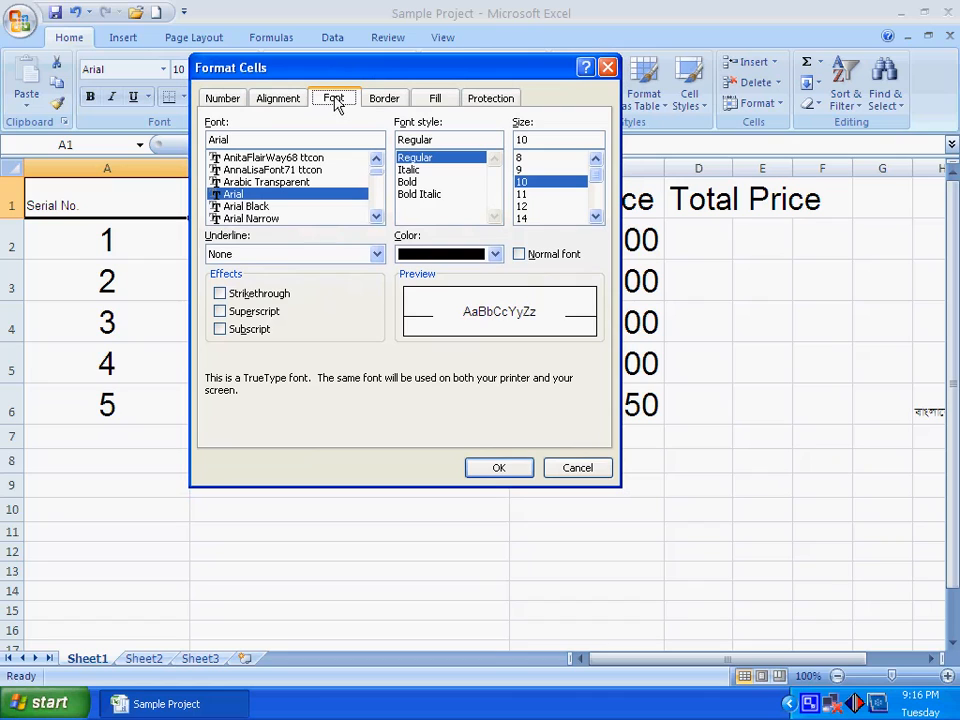
{"action": "left_click", "coordinate": [241, 183]}
{"action": "left_click", "coordinate": [241, 170]}
{"action": "left_click", "coordinate": [241, 159]}
{"action": "left_click", "coordinate": [239, 196]}
{"action": "left_click", "coordinate": [240, 209]}
{"action": "left_click", "coordinate": [243, 218]}
{"action": "left_click", "coordinate": [243, 206]}
{"action": "left_click", "coordinate": [240, 194]}
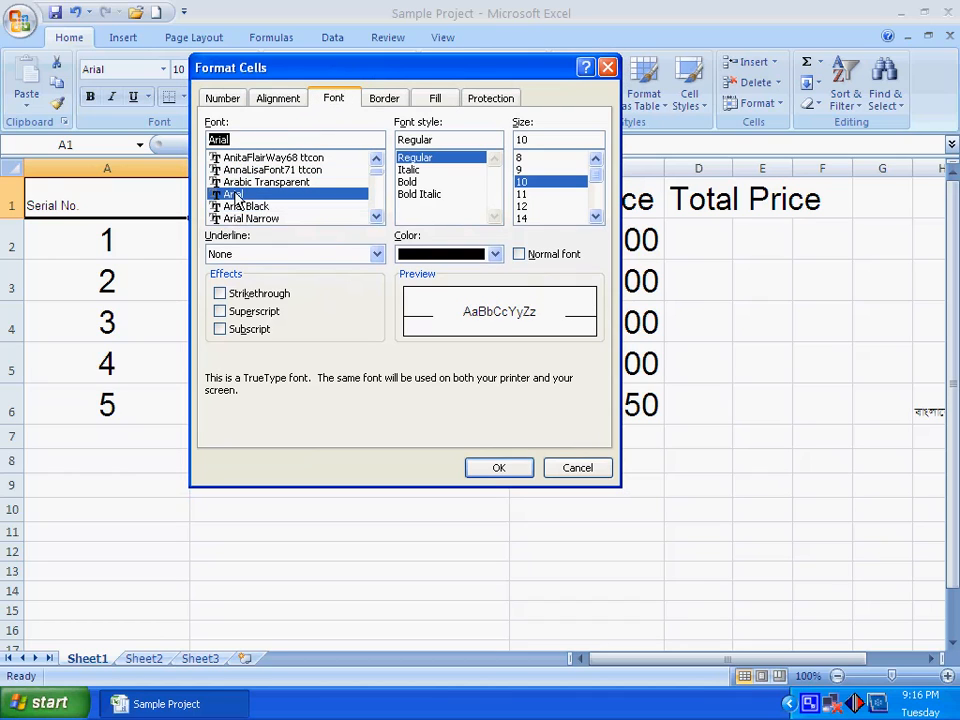
Step: Apply font size 14 to the Serial No. heading in A1 and enlarge it to 22
{"action": "left_click", "coordinate": [523, 194]}
{"action": "left_click", "coordinate": [524, 206]}
{"action": "left_click", "coordinate": [524, 218]}
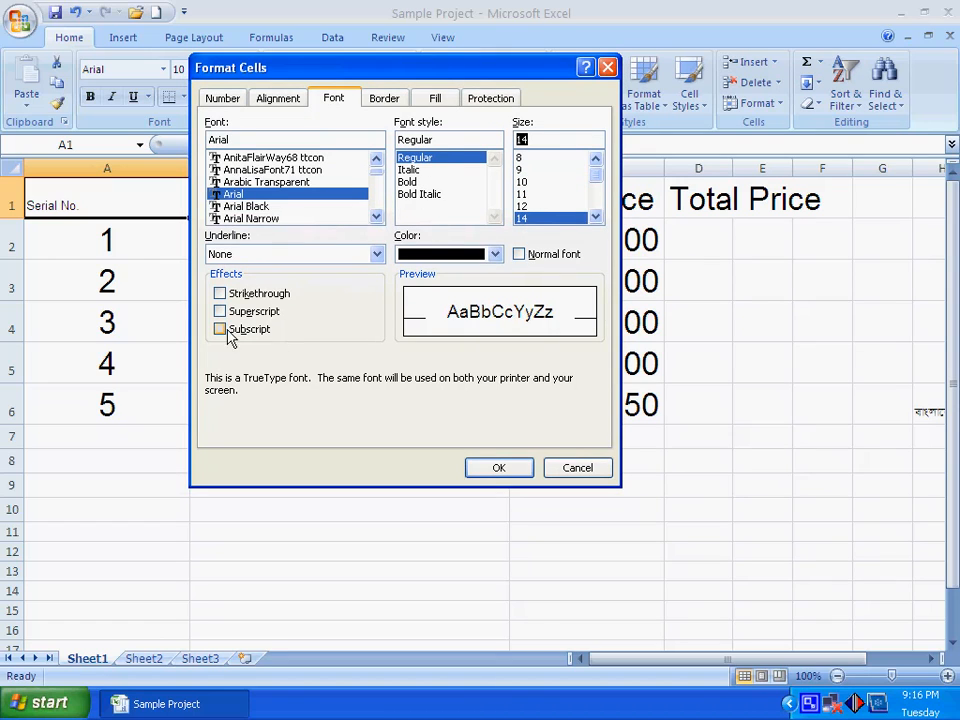
{"action": "left_click", "coordinate": [499, 470]}
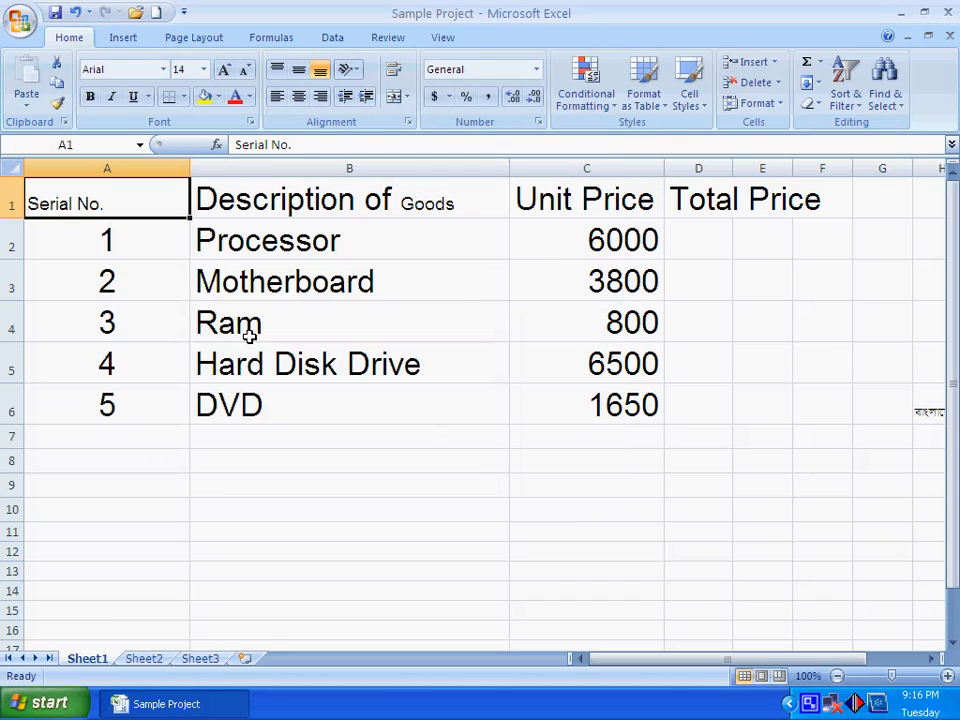
{"action": "left_click", "coordinate": [203, 69]}
{"action": "left_click", "coordinate": [184, 233]}
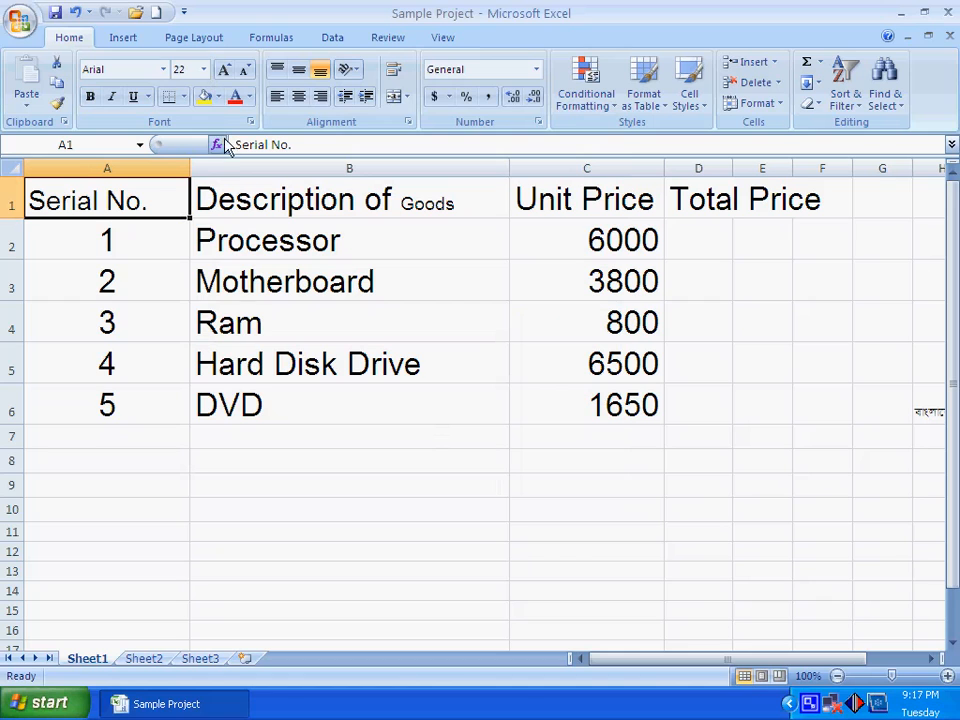
Step: Preview Arial Black for A1 in Format Cells, return to Arial and apply font size 20
{"action": "left_click", "coordinate": [252, 124]}
{"action": "left_click_drag", "start_coordinate": [336, 64], "coordinate": [436, 59]}
{"action": "left_click", "coordinate": [337, 188]}
{"action": "left_click", "coordinate": [338, 200]}
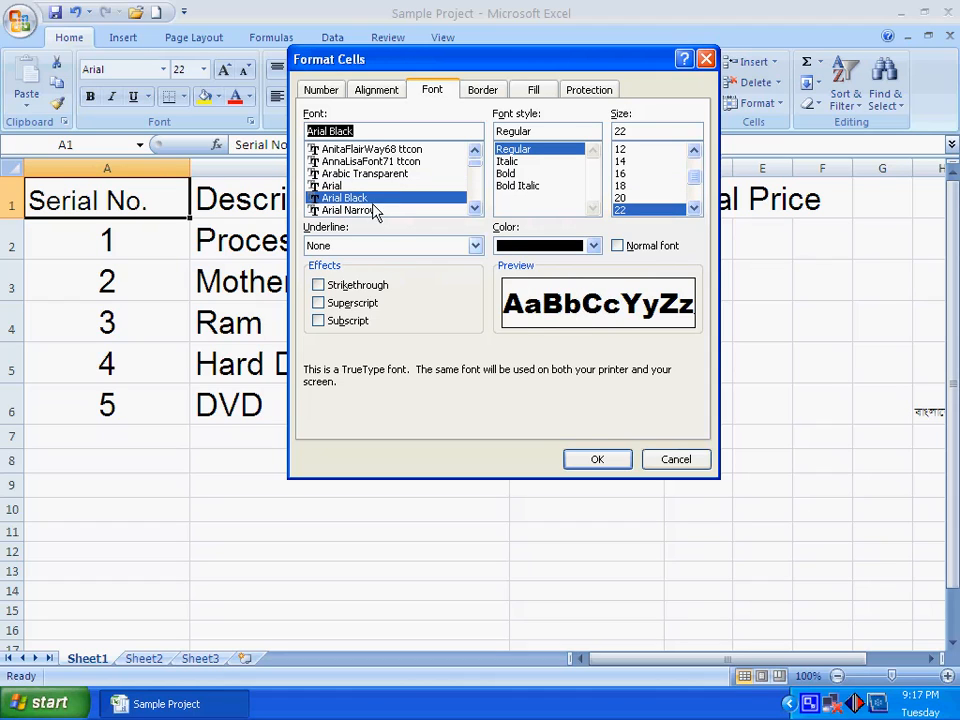
{"action": "left_click", "coordinate": [345, 187]}
{"action": "left_click", "coordinate": [622, 197]}
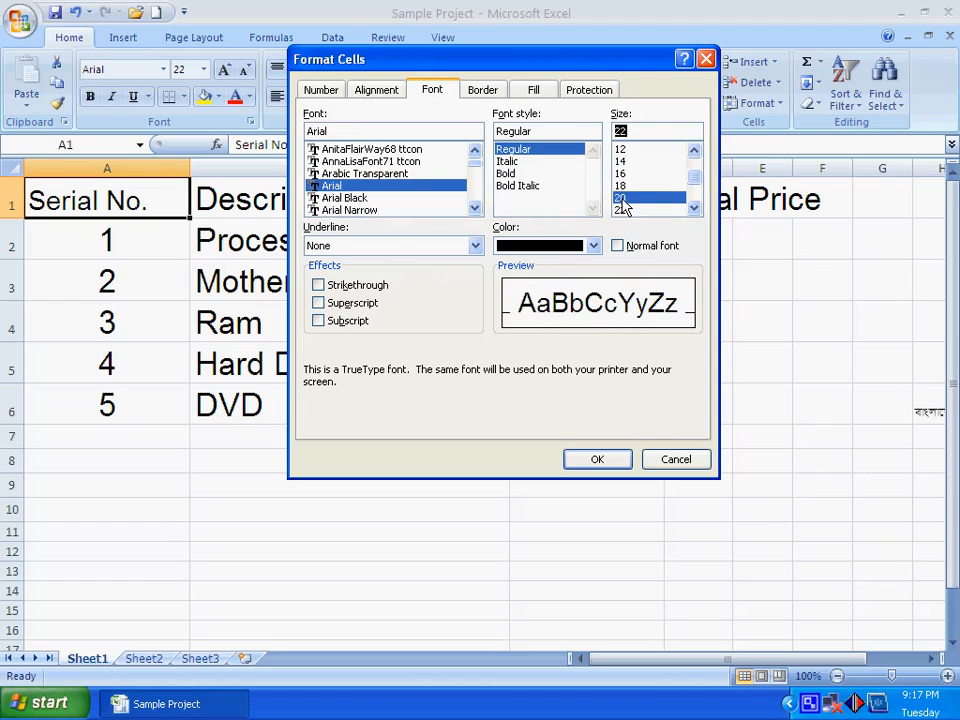
{"action": "left_click", "coordinate": [600, 458]}
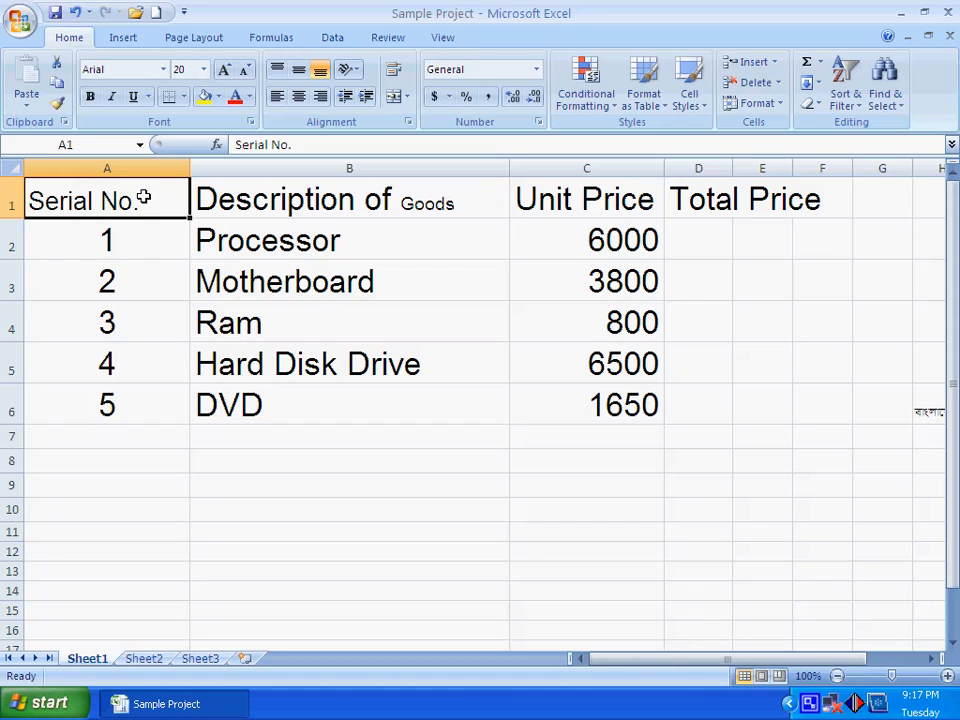
Step: Select the whole table A1:F6 and increase its font size stepwise to 72
{"action": "left_click_drag", "start_coordinate": [146, 197], "coordinate": [816, 405]}
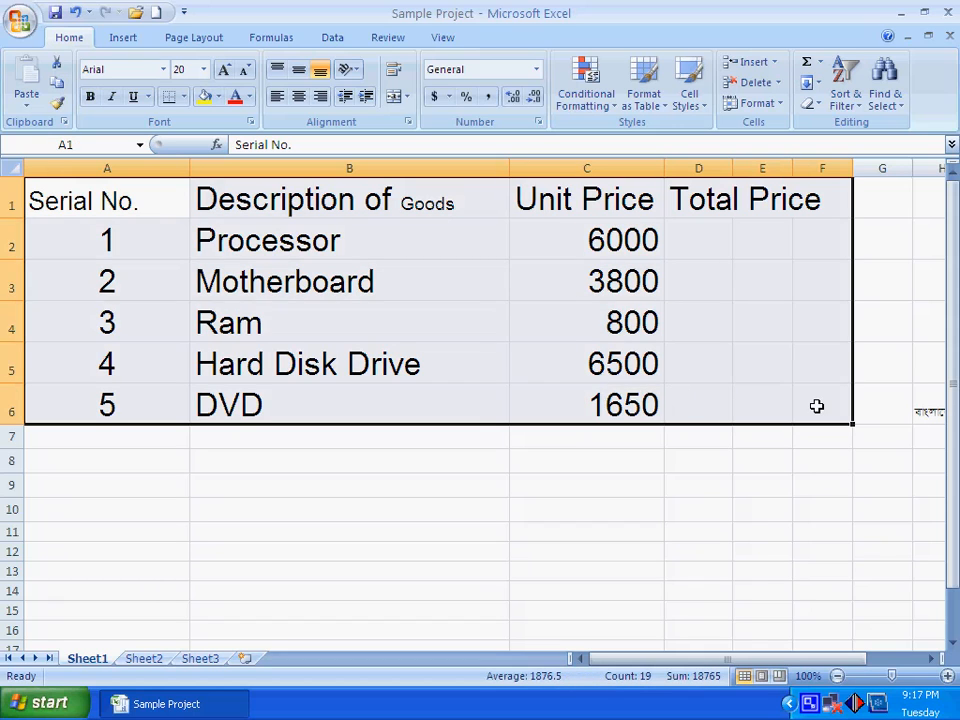
{"action": "left_click", "coordinate": [225, 74]}
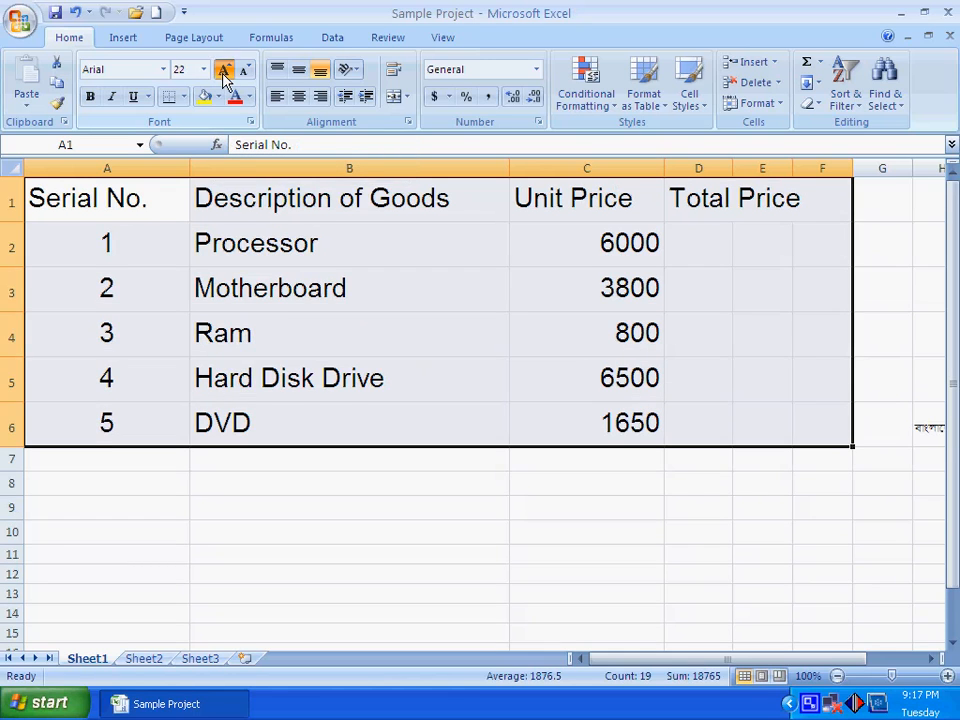
{"action": "left_click", "coordinate": [225, 74]}
{"action": "left_click", "coordinate": [225, 74]}
{"action": "left_click", "coordinate": [225, 74]}
{"action": "left_click", "coordinate": [225, 74]}
{"action": "left_click", "coordinate": [225, 74]}
{"action": "left_click", "coordinate": [225, 74]}
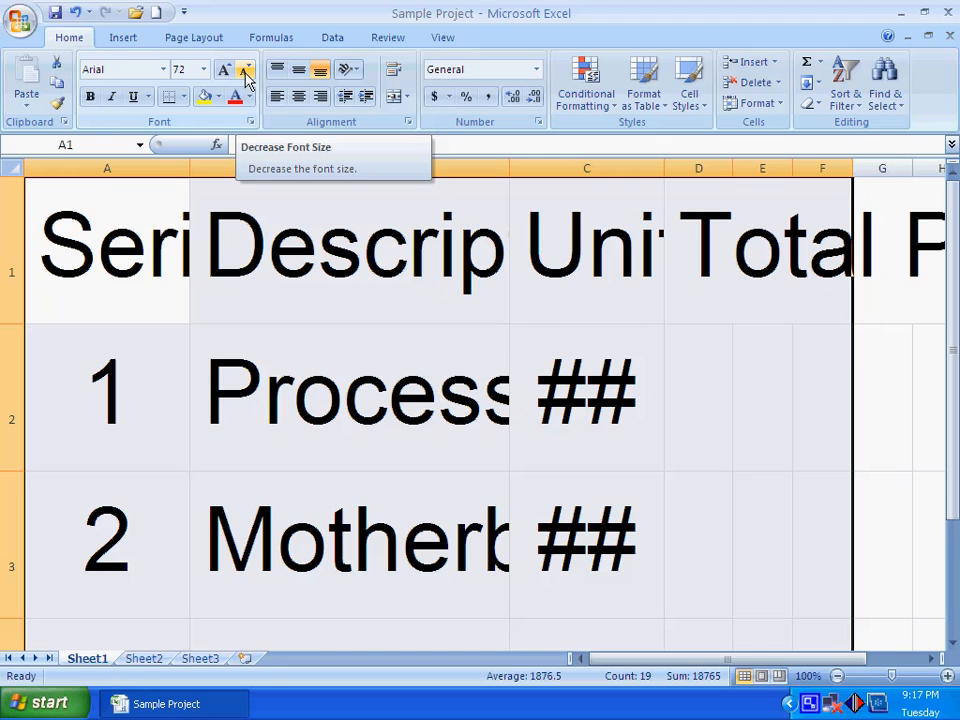
Step: Decrease the font size of the table A1:F6 stepwise to 8
{"action": "left_click", "coordinate": [245, 71]}
{"action": "left_click", "coordinate": [245, 71]}
{"action": "left_click", "coordinate": [245, 71]}
{"action": "left_click", "coordinate": [245, 71]}
{"action": "left_click", "coordinate": [245, 71]}
{"action": "left_click", "coordinate": [245, 71]}
{"action": "left_click", "coordinate": [245, 71]}
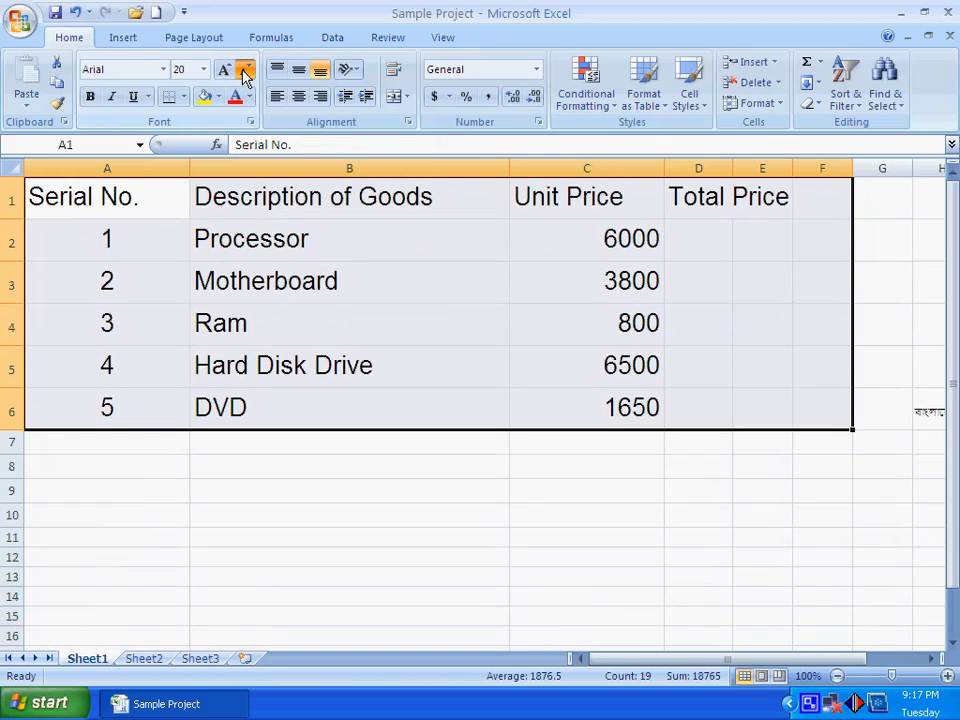
{"action": "left_click", "coordinate": [245, 71]}
{"action": "left_click", "coordinate": [245, 71]}
{"action": "left_click", "coordinate": [245, 71]}
{"action": "left_click", "coordinate": [245, 71]}
{"action": "left_click", "coordinate": [245, 71]}
{"action": "left_click", "coordinate": [245, 71]}
{"action": "left_click", "coordinate": [245, 71]}
{"action": "left_click", "coordinate": [245, 71]}
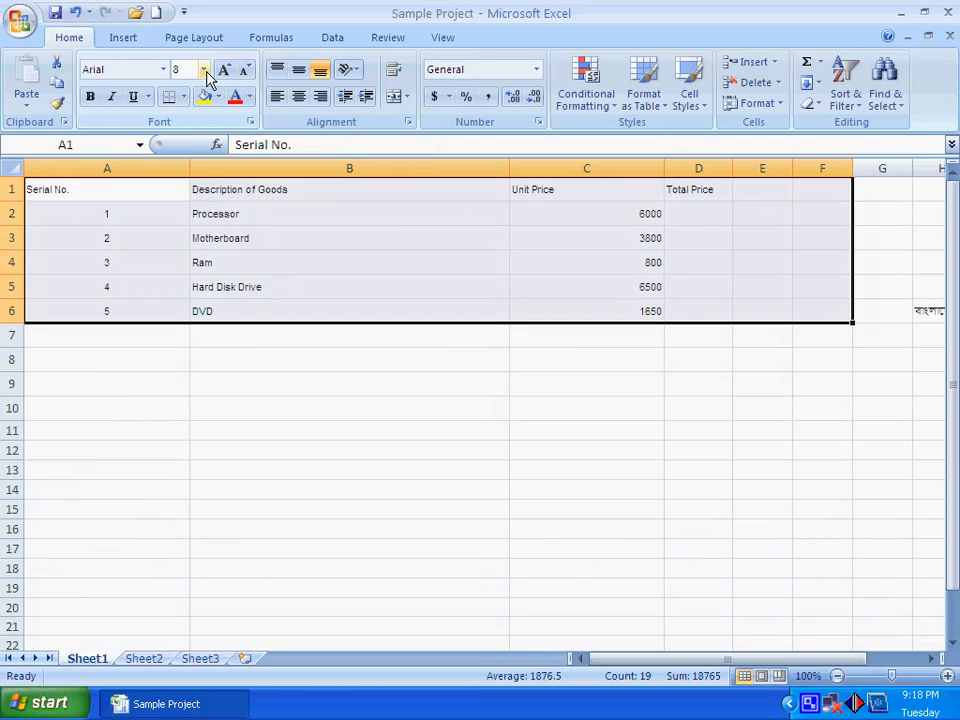
Step: Set the font size of the table A1:F6 to 18 and change it to 10
{"action": "left_click", "coordinate": [205, 71]}
{"action": "left_click", "coordinate": [189, 198]}
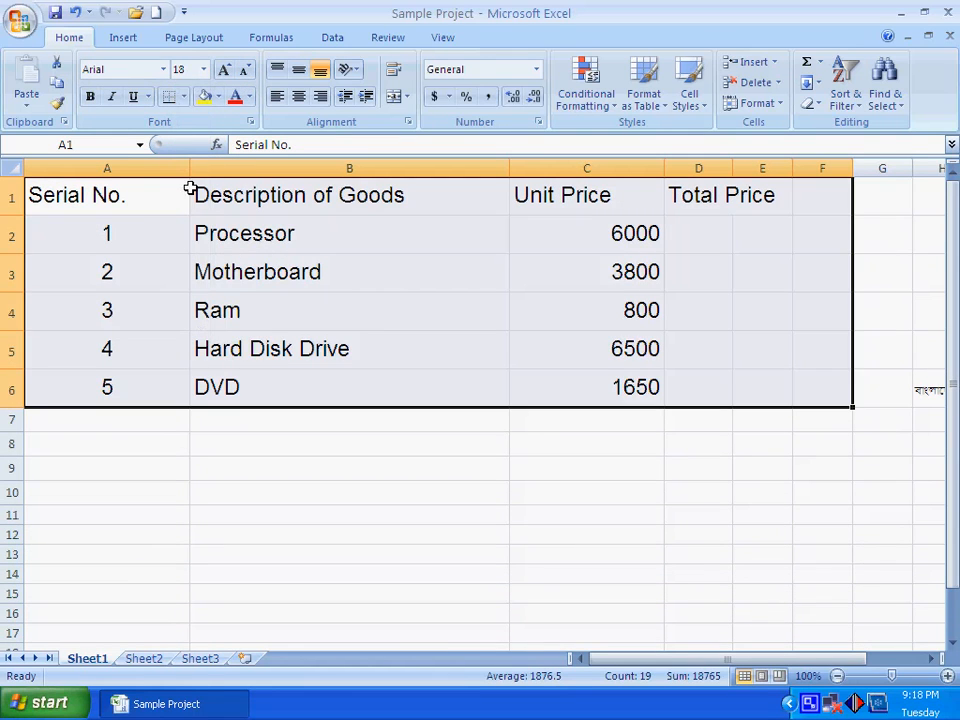
{"action": "left_click", "coordinate": [190, 74]}
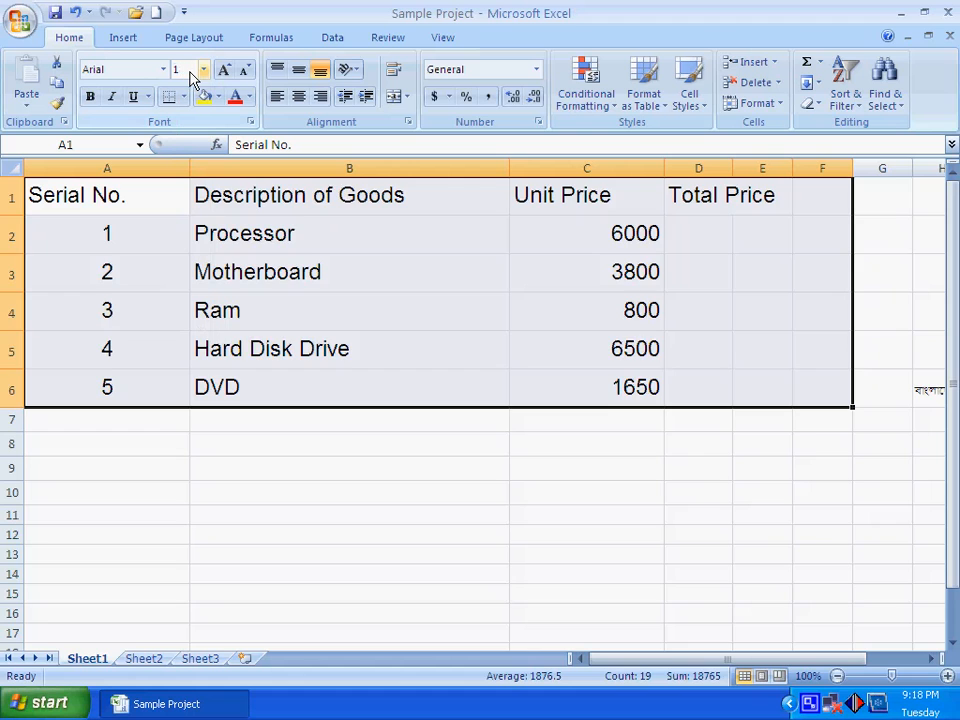
{"action": "key", "text": "Return"}
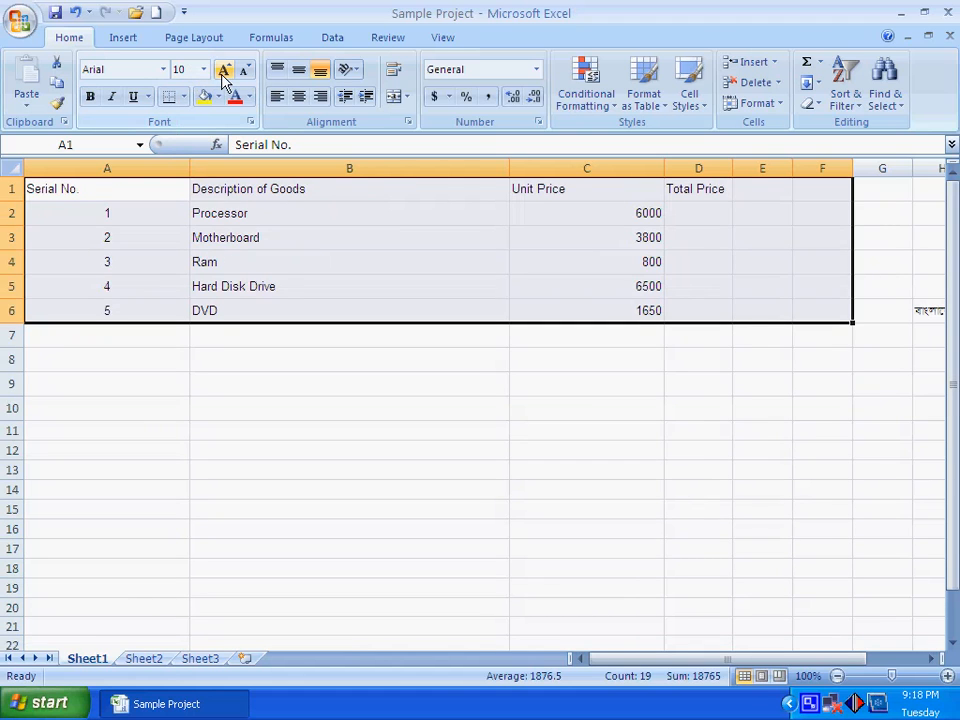
Step: Increase the font size of the table A1:F6 stepwise to 20
{"action": "left_click", "coordinate": [224, 72]}
{"action": "left_click", "coordinate": [224, 72]}
{"action": "left_click", "coordinate": [224, 72]}
{"action": "left_click", "coordinate": [224, 72]}
{"action": "left_click", "coordinate": [224, 72]}
{"action": "left_click", "coordinate": [224, 72]}
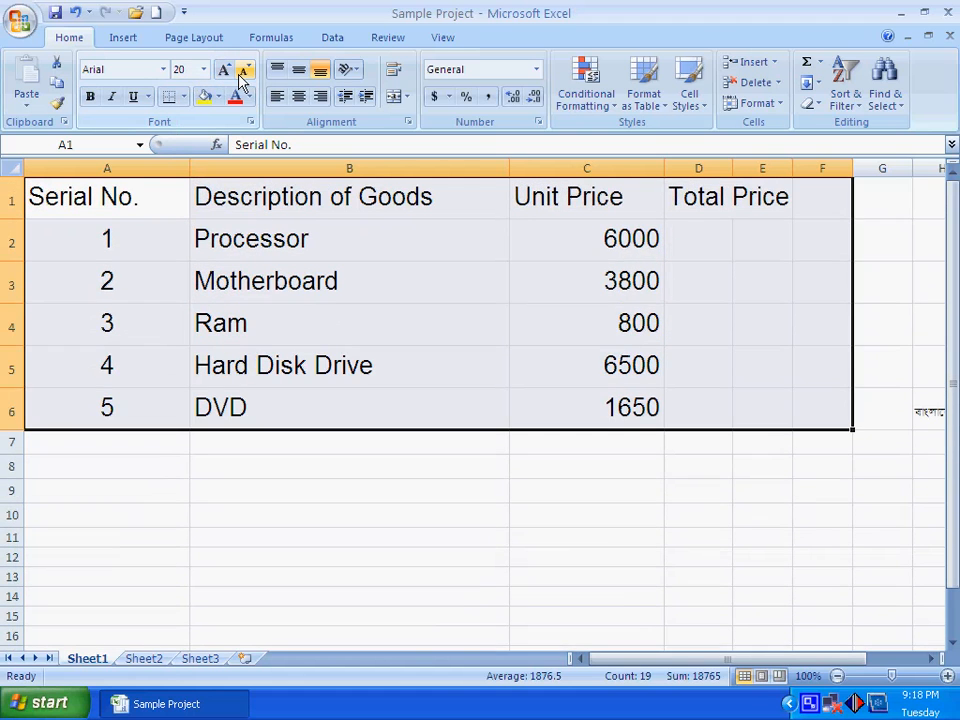
Step: Decrease the font size of the table A1:F6 stepwise to 11
{"action": "left_click", "coordinate": [241, 72]}
{"action": "left_click", "coordinate": [241, 72]}
{"action": "left_click", "coordinate": [241, 72]}
{"action": "left_click", "coordinate": [241, 72]}
{"action": "left_click", "coordinate": [241, 72]}
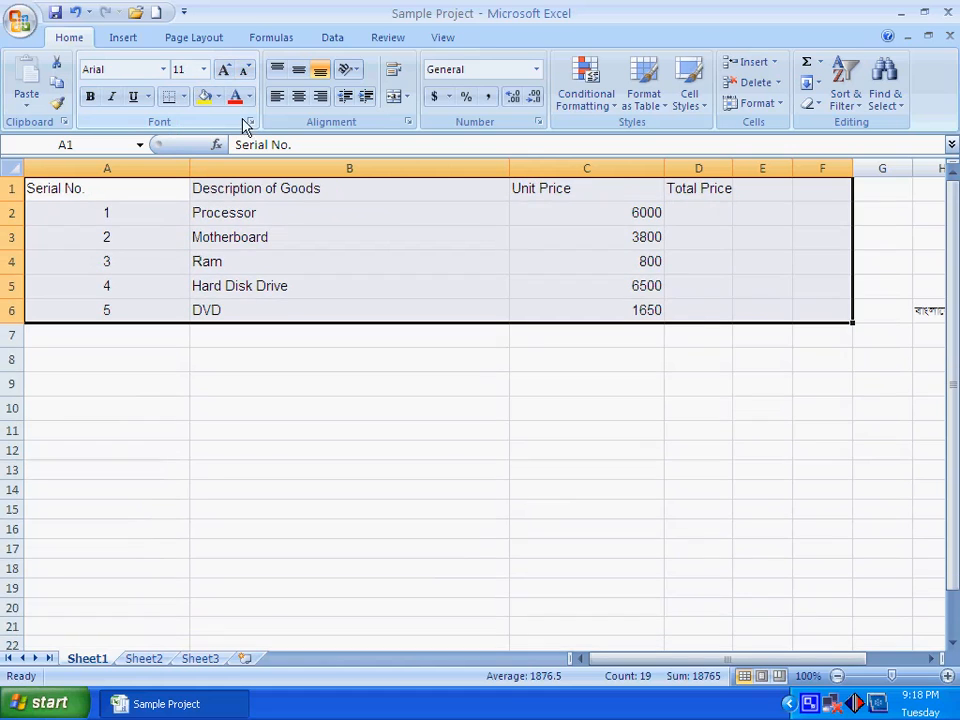
Step: Format the table A1:F6 in regular Cambria at size 14 through Format Cells and deselect it
{"action": "left_click", "coordinate": [251, 122]}
{"action": "left_click", "coordinate": [640, 209]}
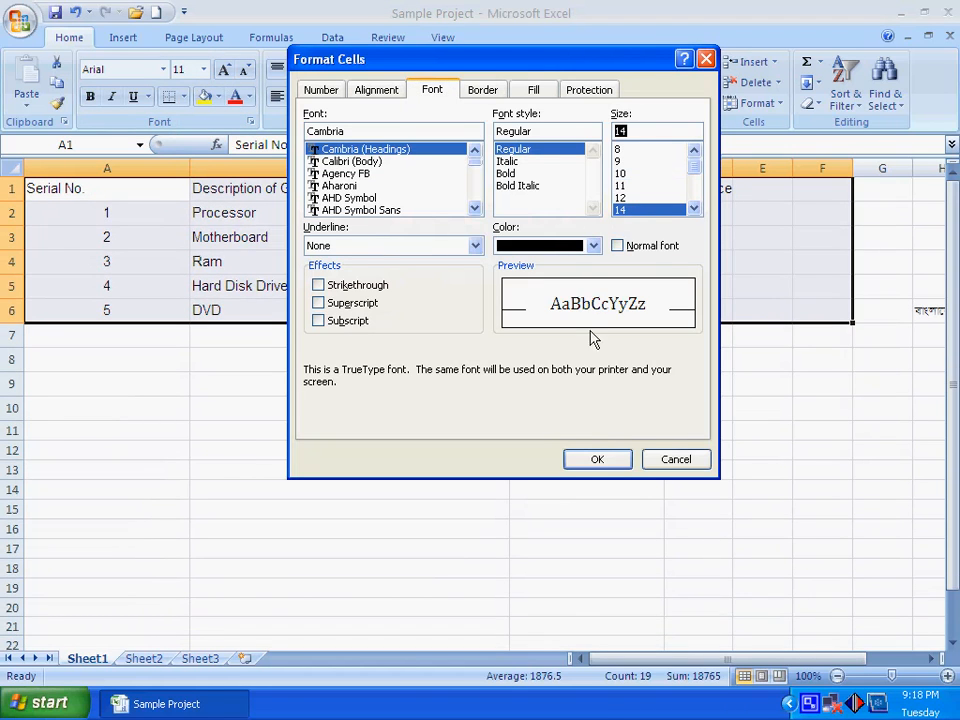
{"action": "left_click", "coordinate": [598, 461]}
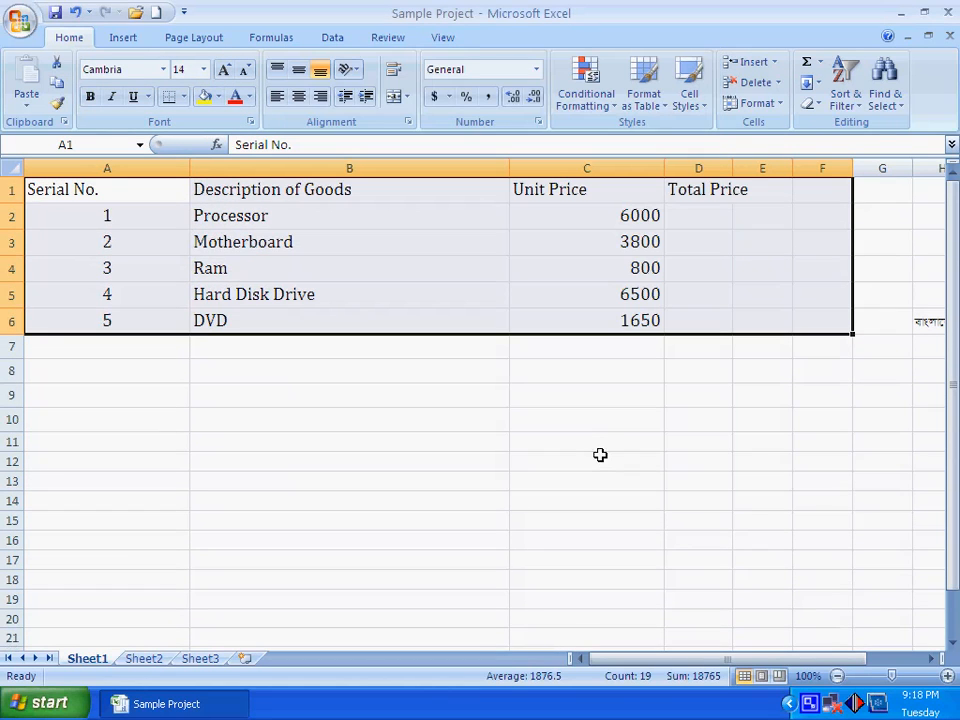
{"action": "left_click", "coordinate": [270, 385]}
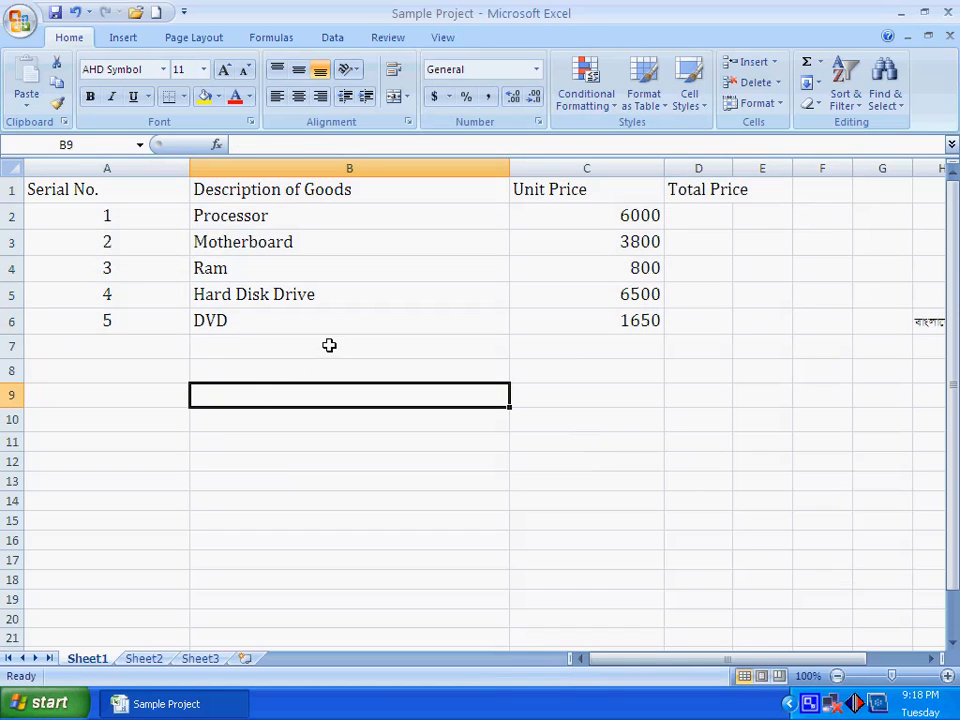